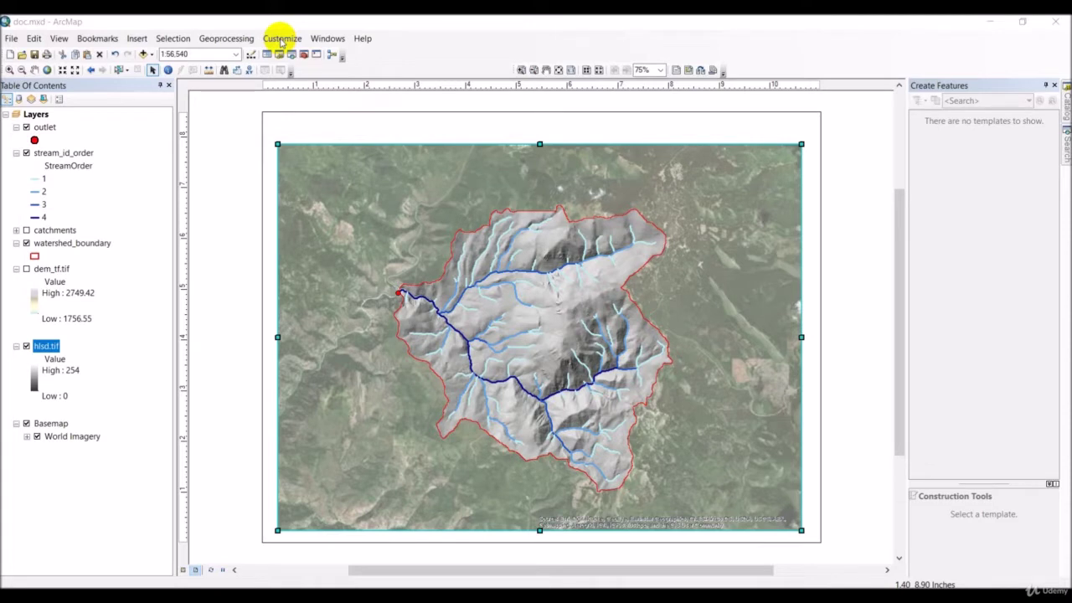
Turn on the layout view grid and enable snapping of elements to the grid in the ArcMap options.
click(281, 39)
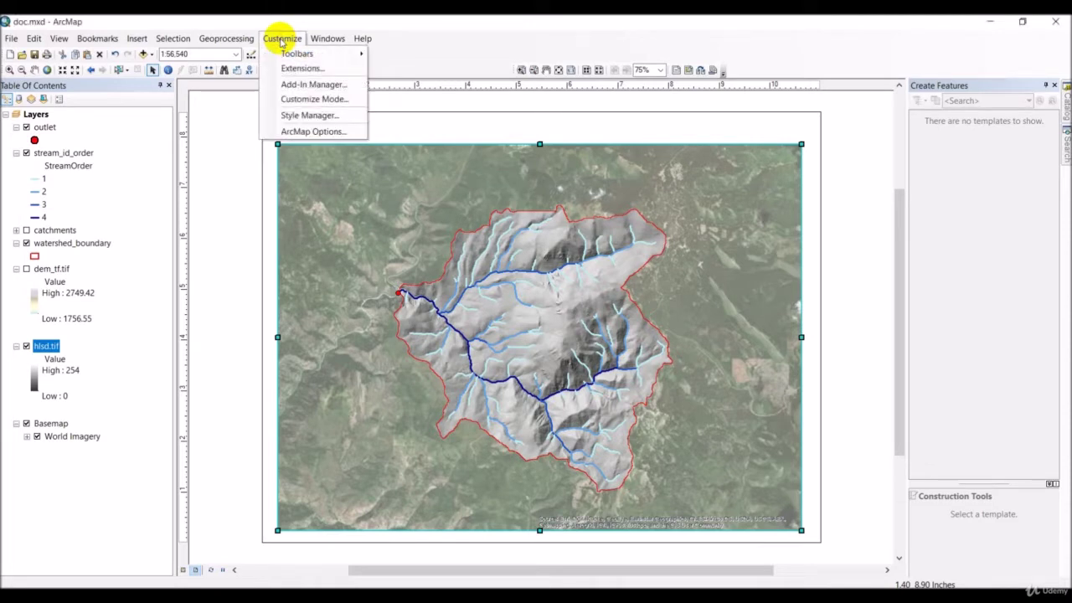
click(338, 134)
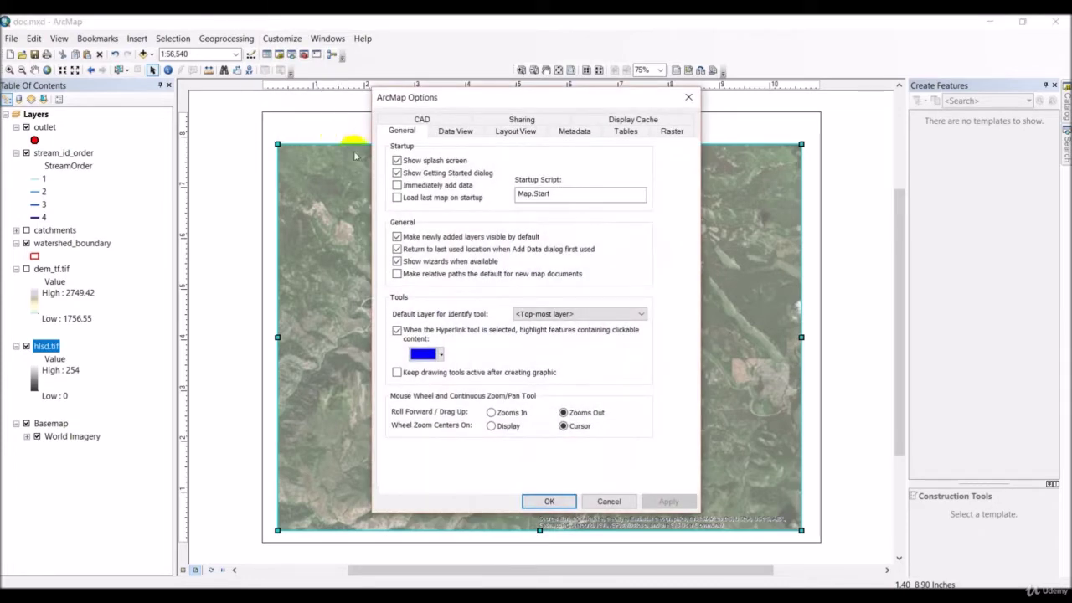
click(511, 134)
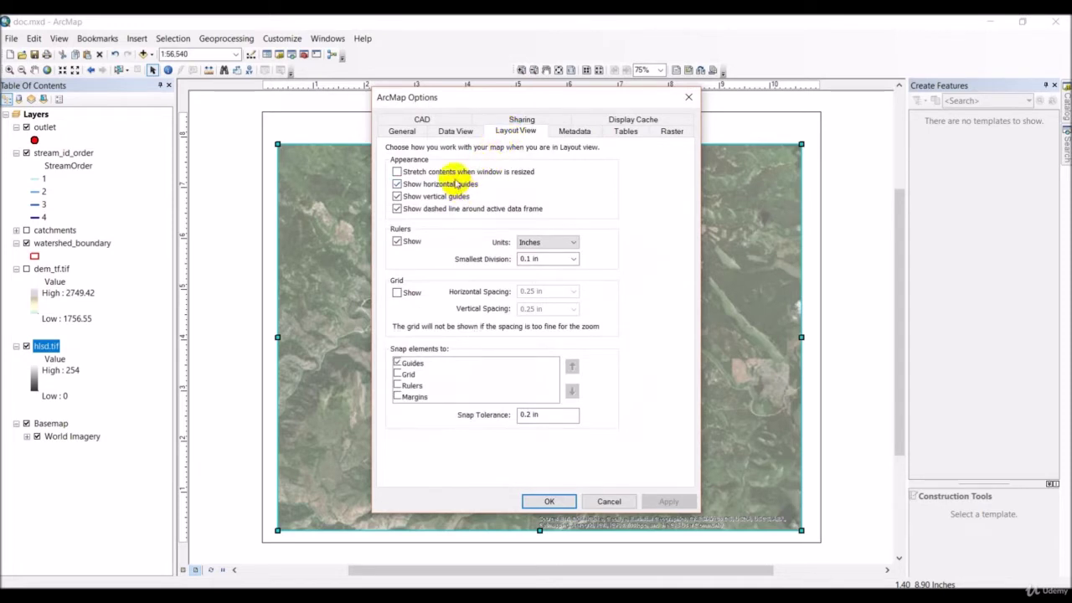
click(400, 294)
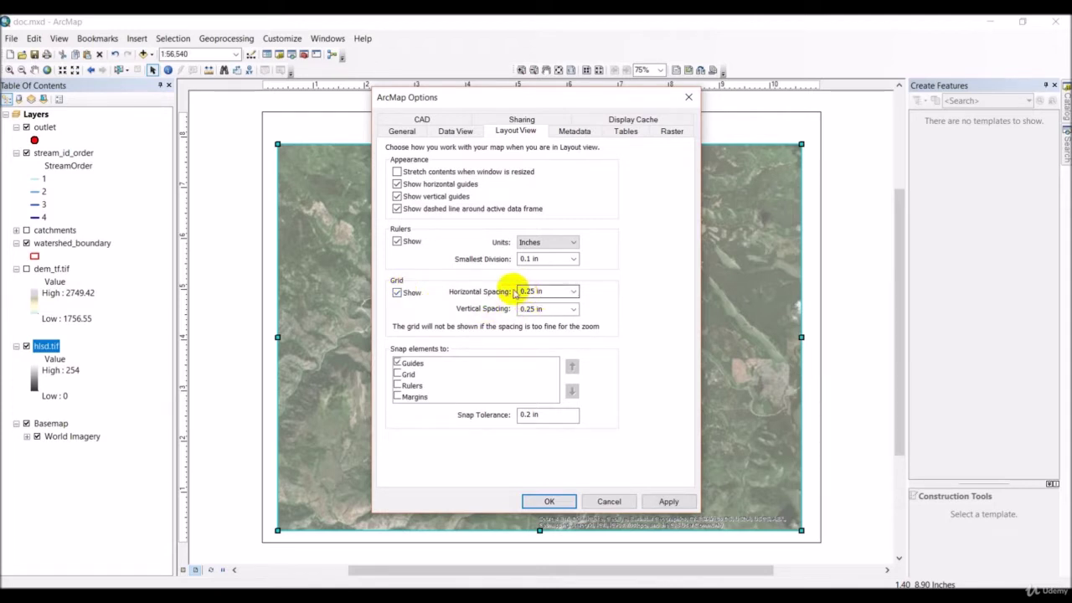
click(397, 375)
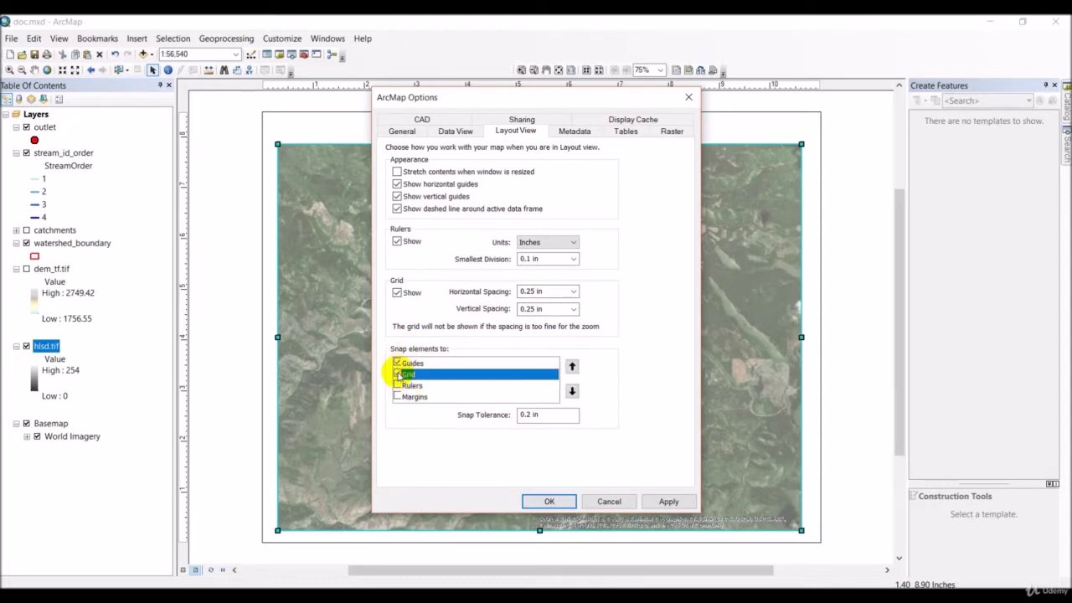
click(551, 502)
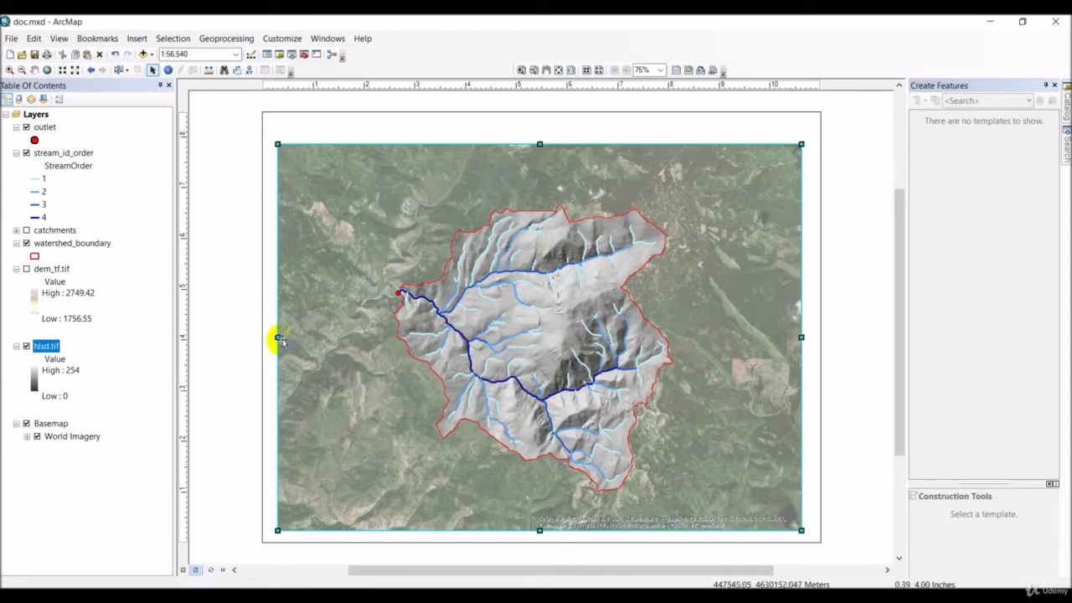
Resize the map's data frame by adjusting its four edges to the grid, leaving room above it on the page.
drag(278, 338, 272, 341)
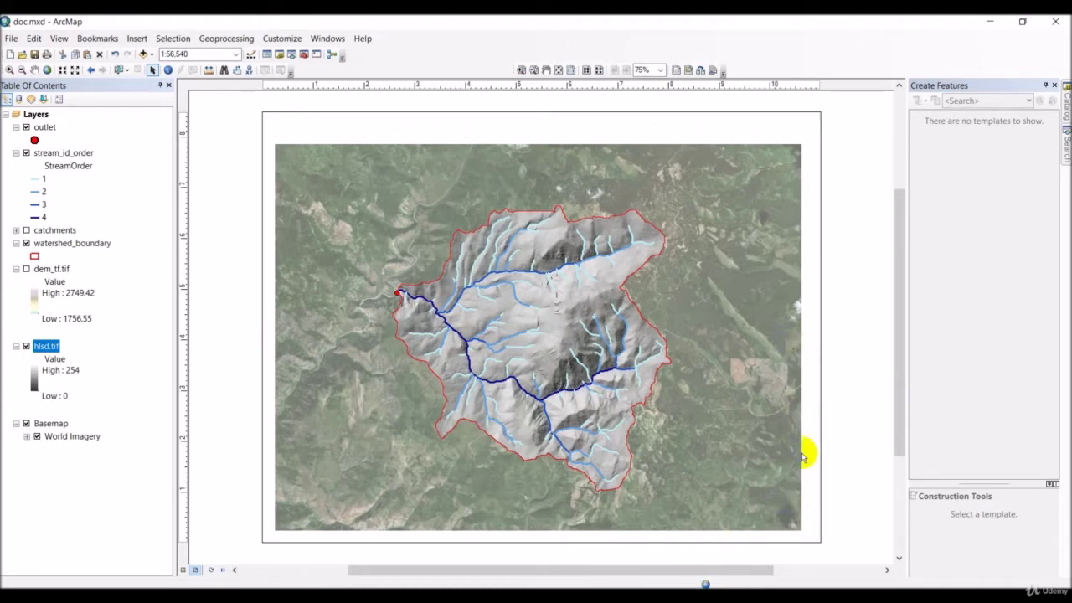
click(811, 417)
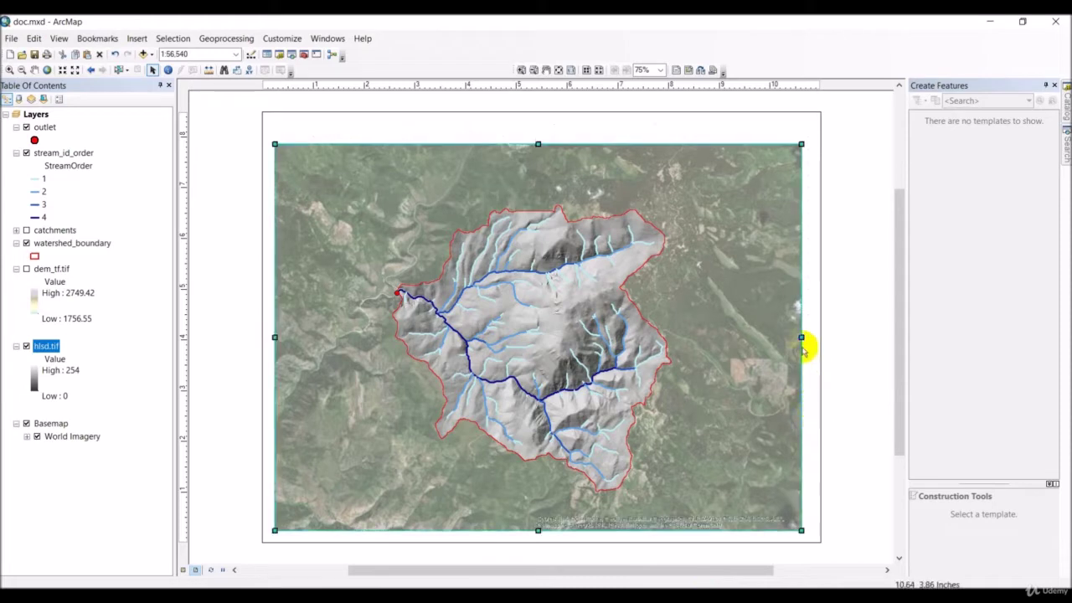
drag(809, 338, 807, 337)
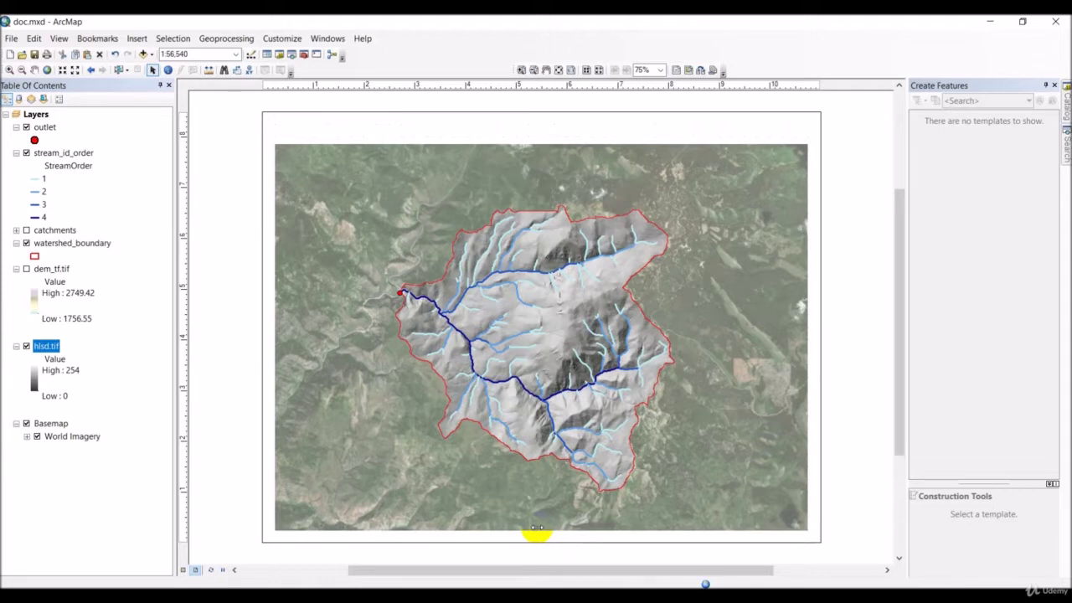
click(537, 529)
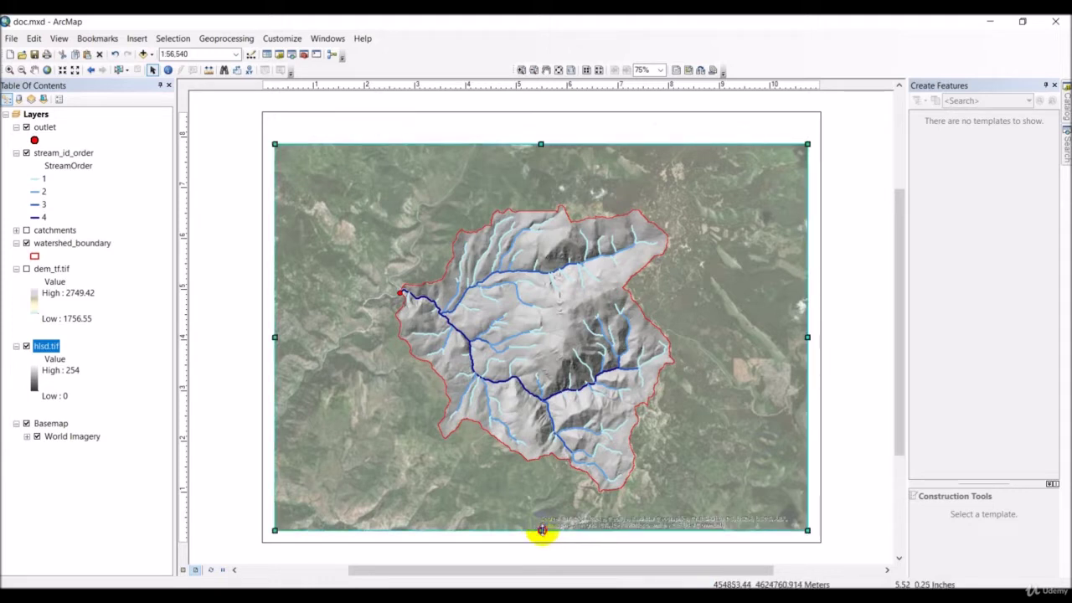
drag(542, 529, 543, 533)
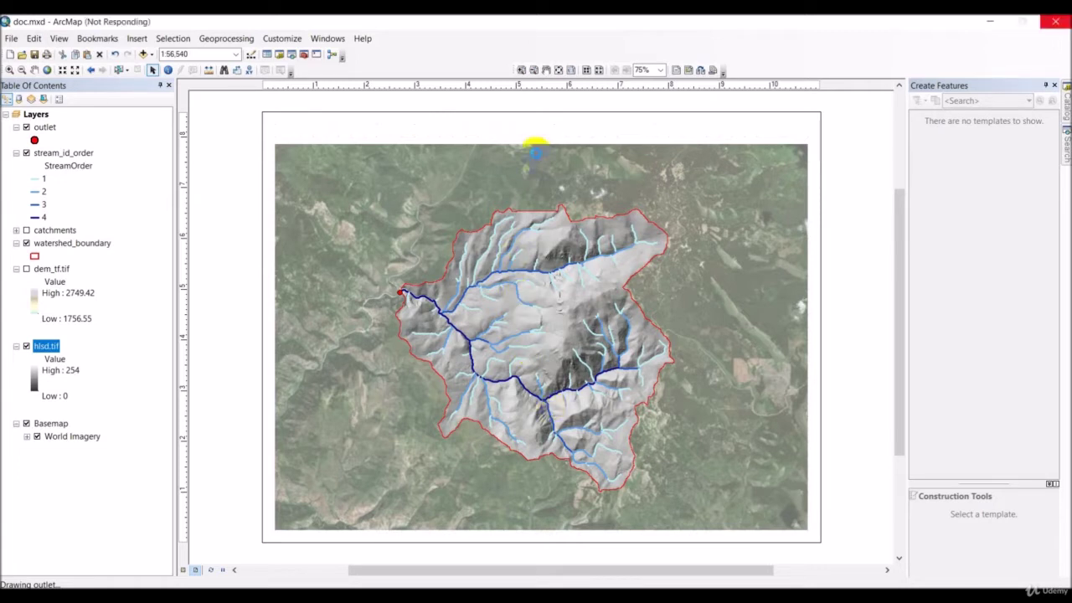
click(538, 146)
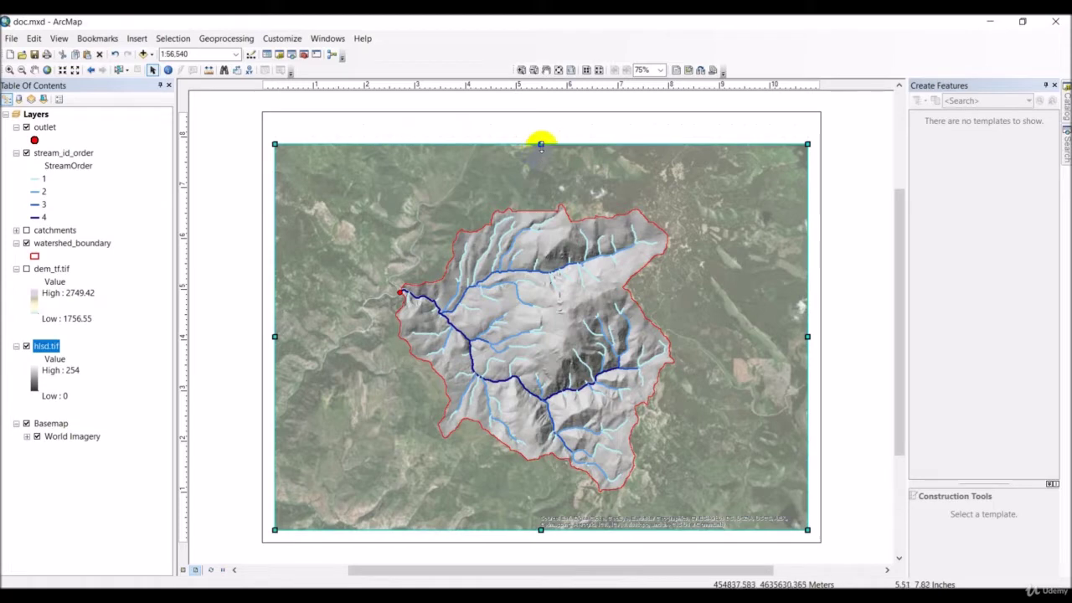
drag(540, 145, 540, 151)
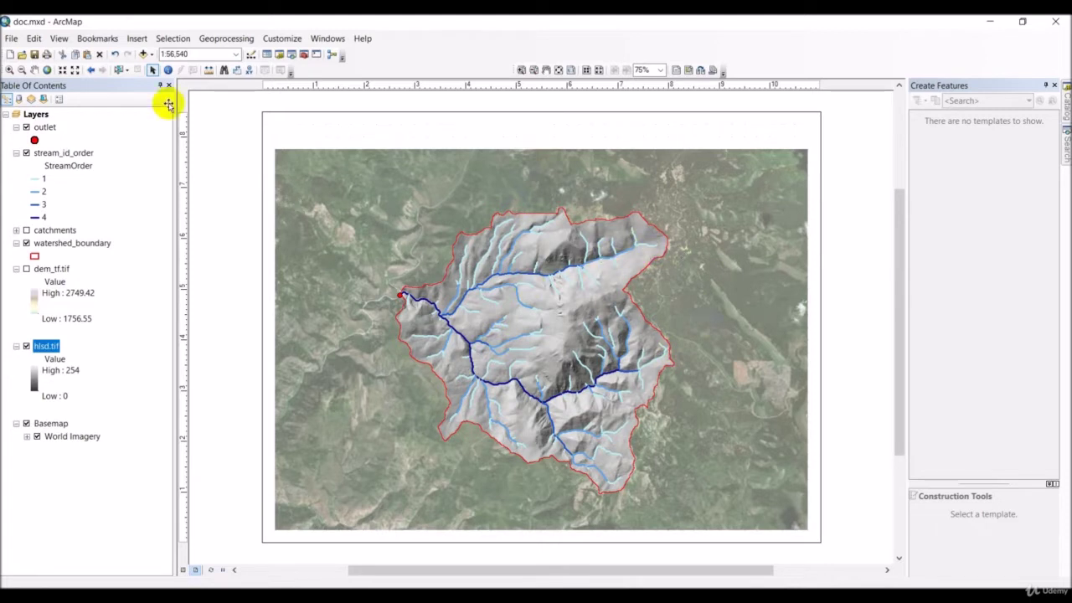
click(533, 152)
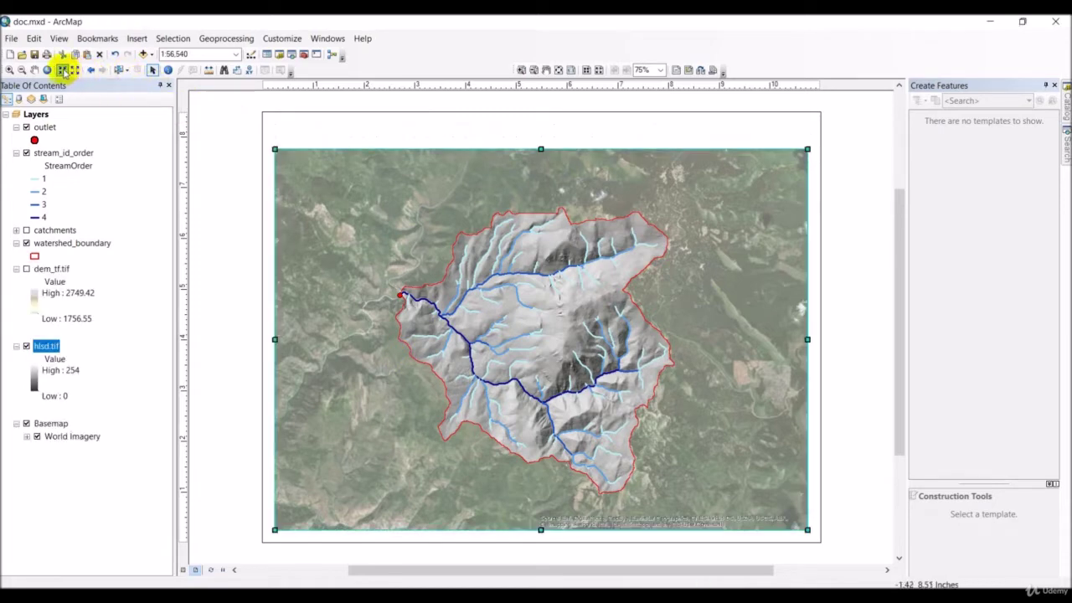
Set the map scale to 1:45,000 and pan the map so the whole watershed fits inside the data frame.
click(65, 71)
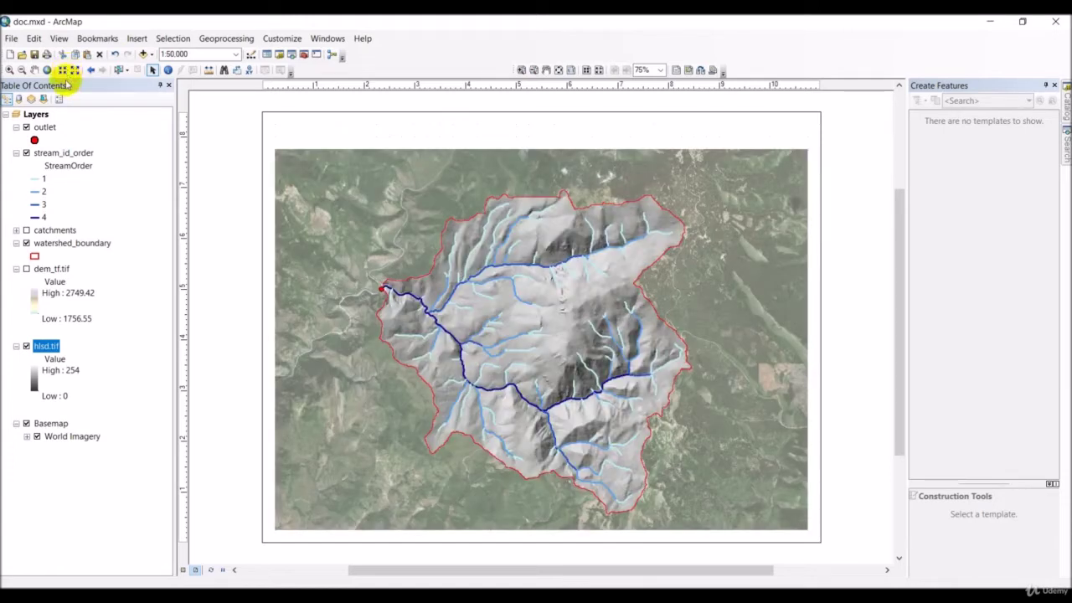
click(62, 71)
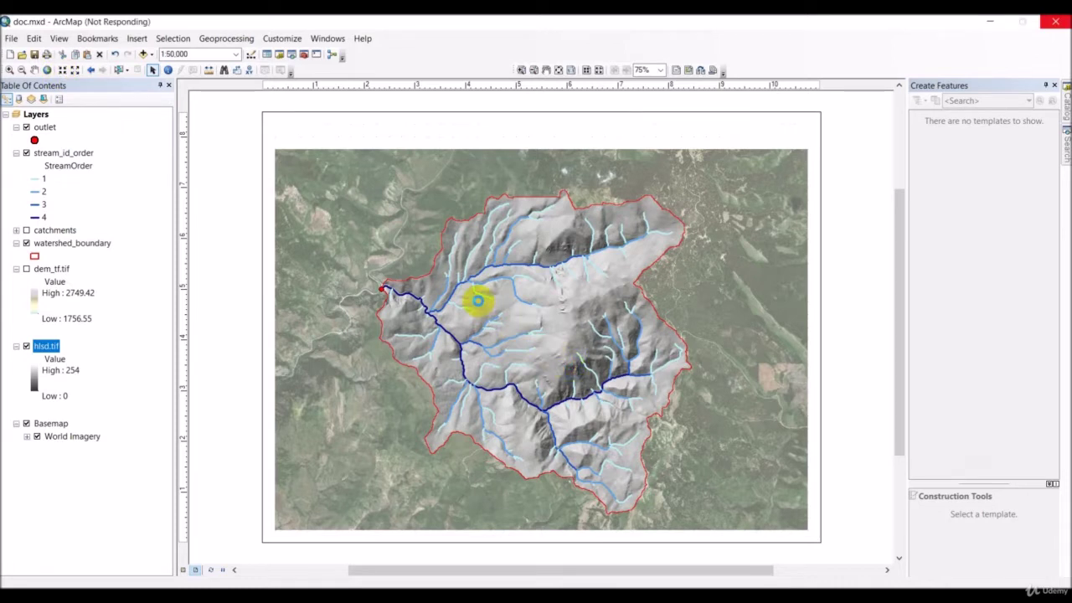
click(478, 302)
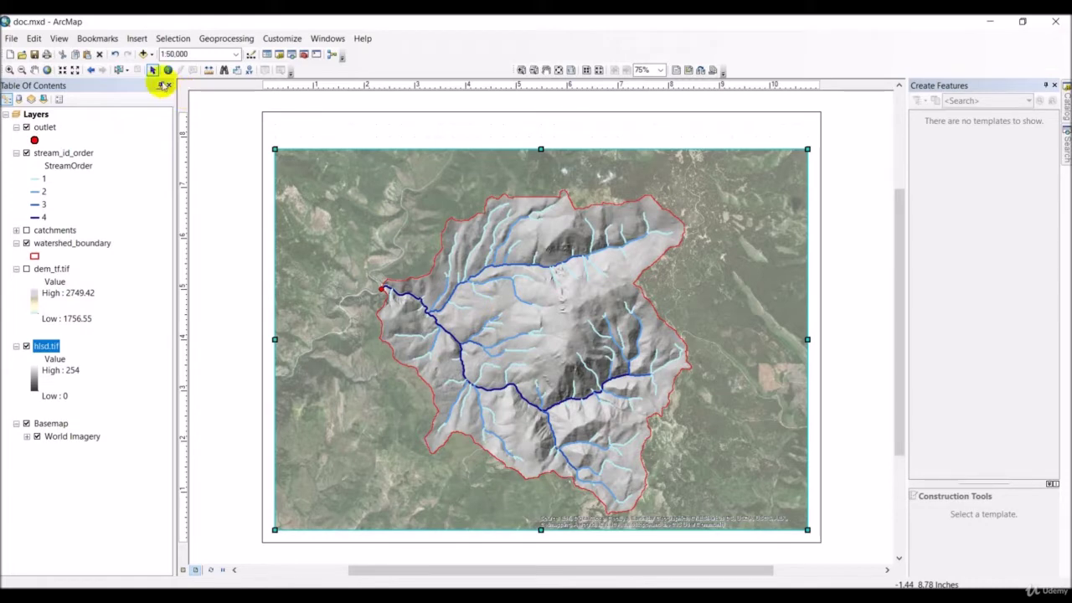
click(62, 72)
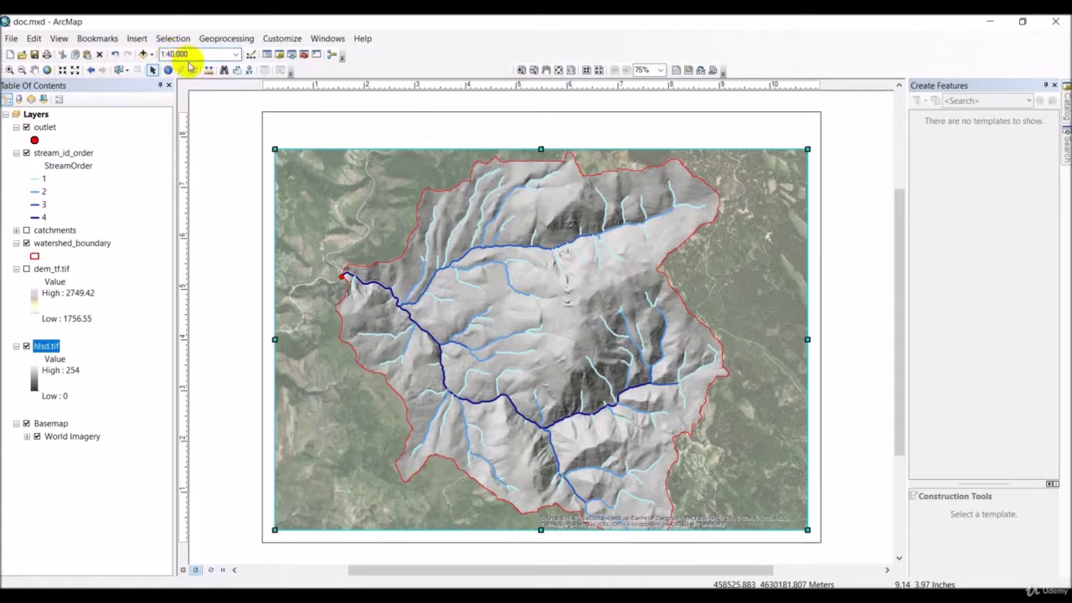
key(BackSpace)
text(5)
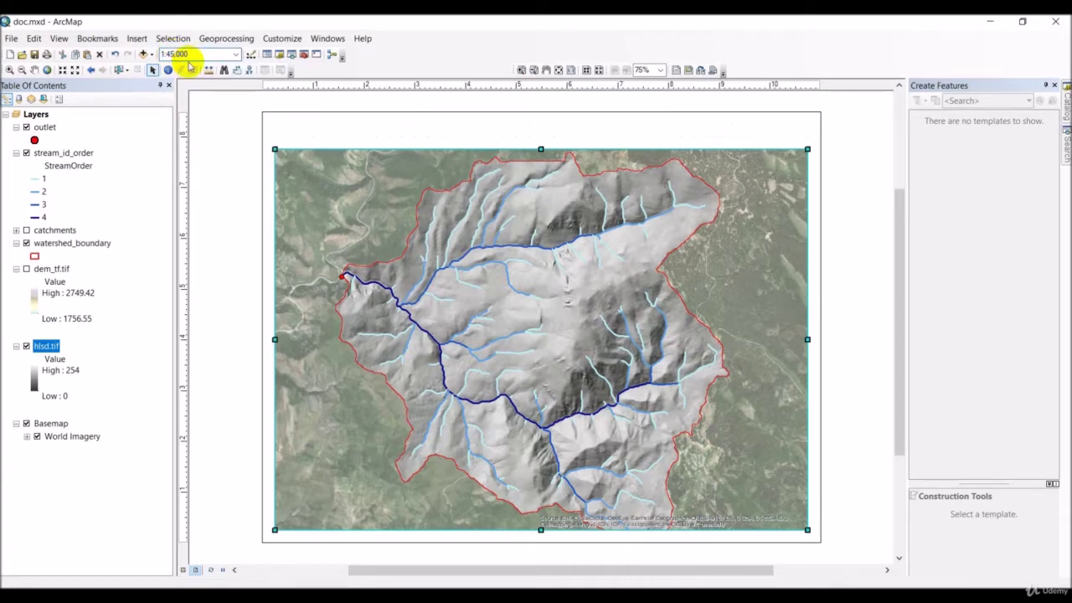
key(Return)
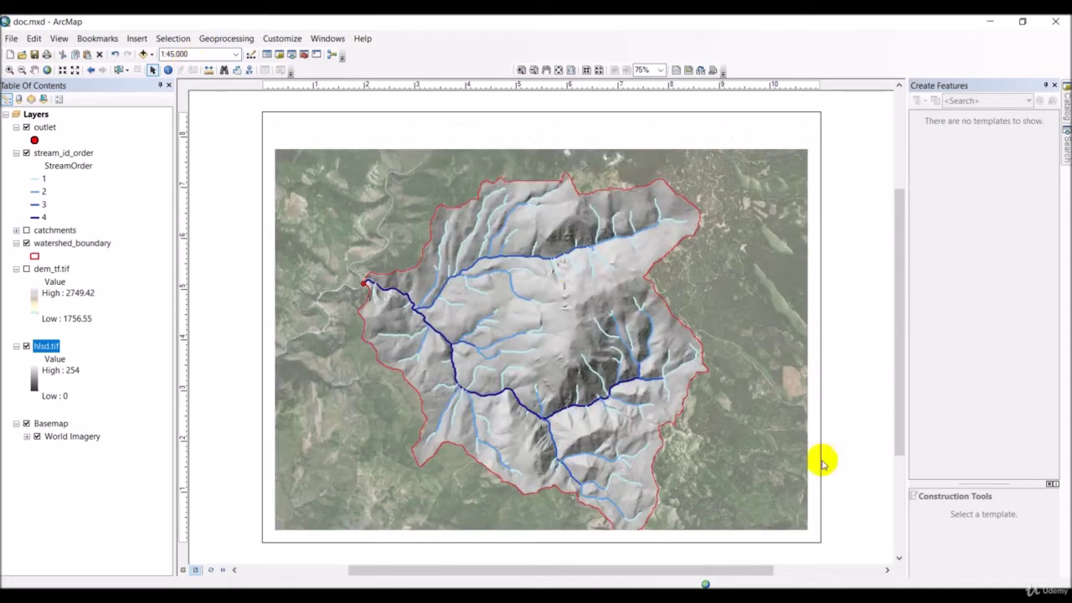
click(33, 69)
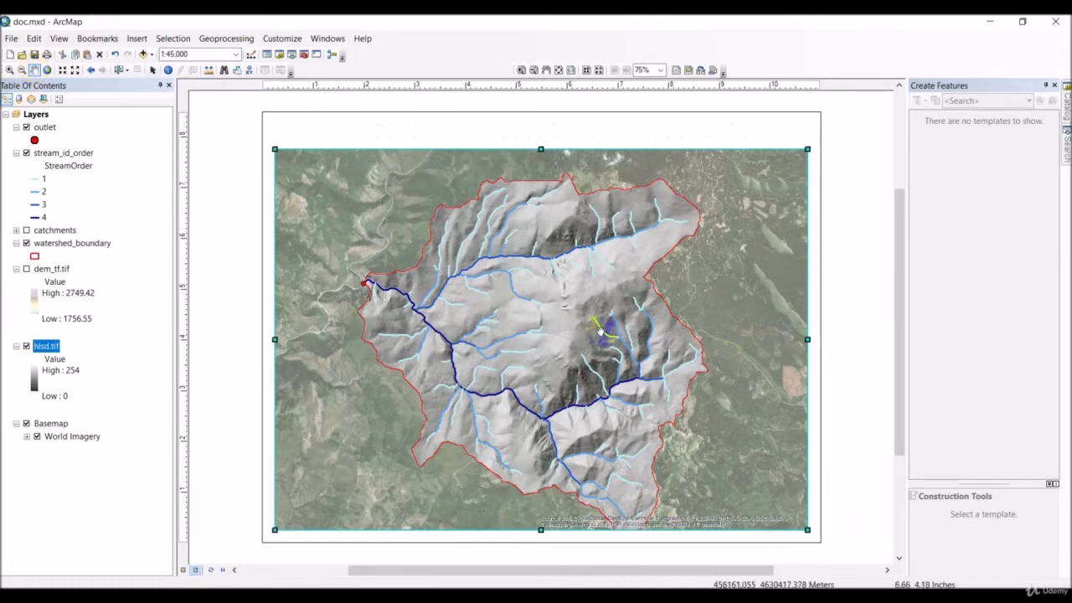
drag(599, 331, 592, 311)
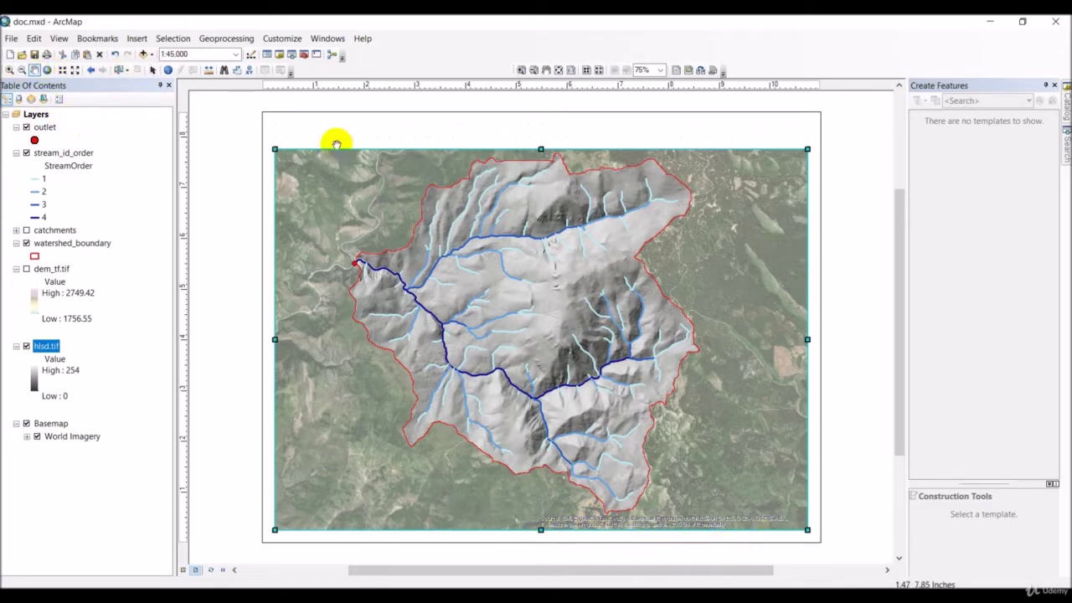
click(152, 69)
Insert the map title "Temple Fork Watershed Streams" and place it in the blank space above the data frame.
click(137, 39)
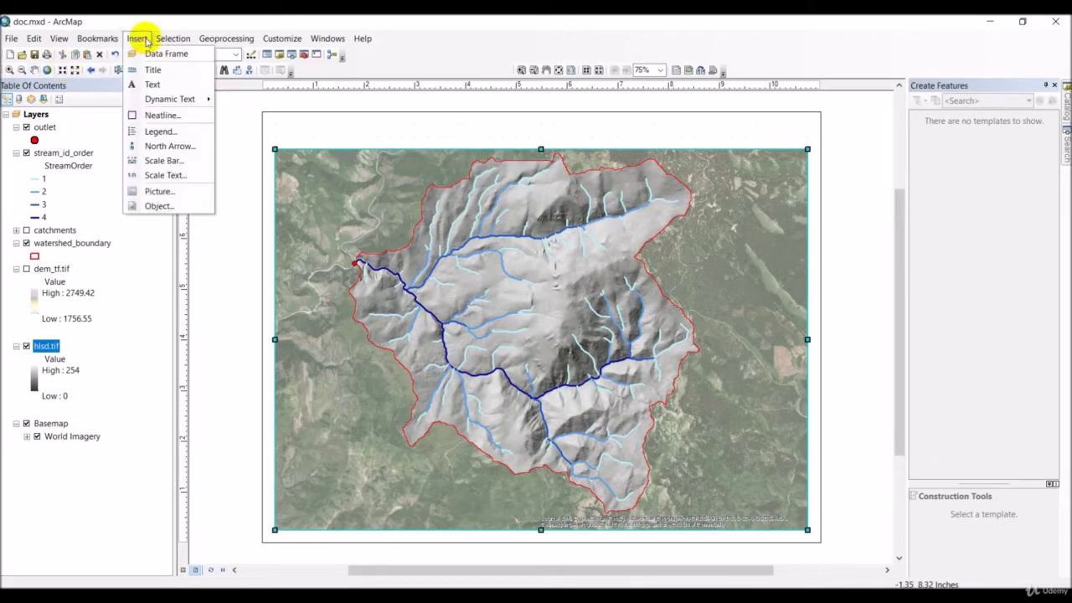
click(150, 71)
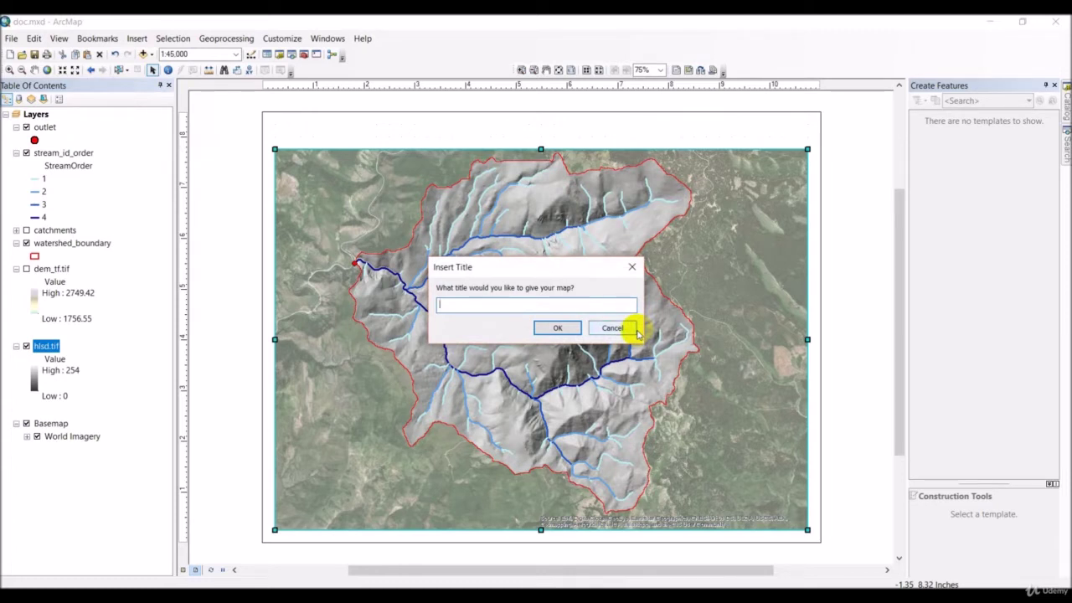
text(Temple Fork Watershed Streams)
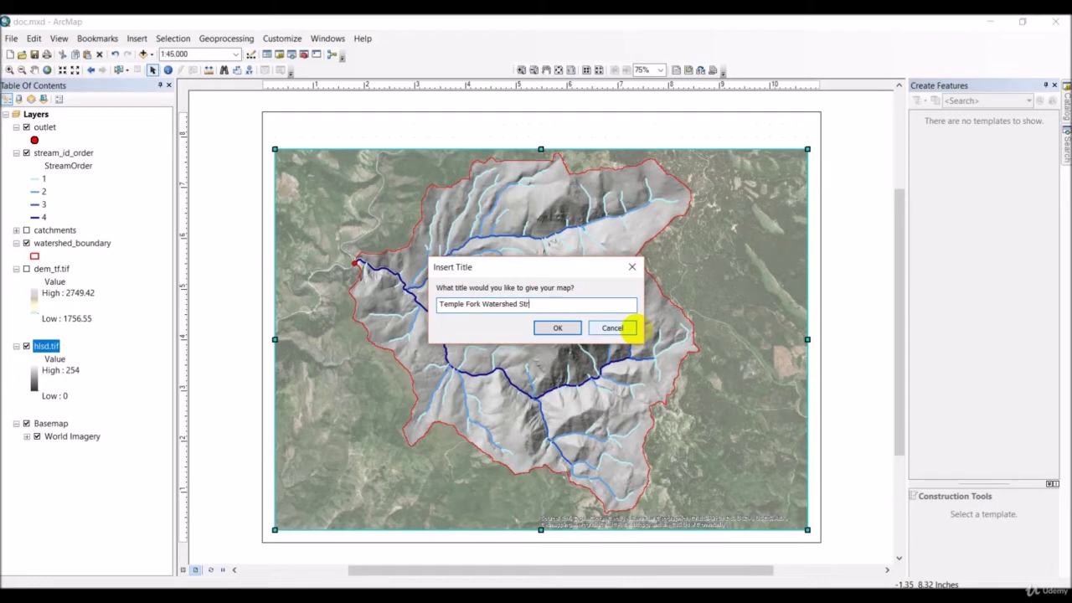
click(557, 327)
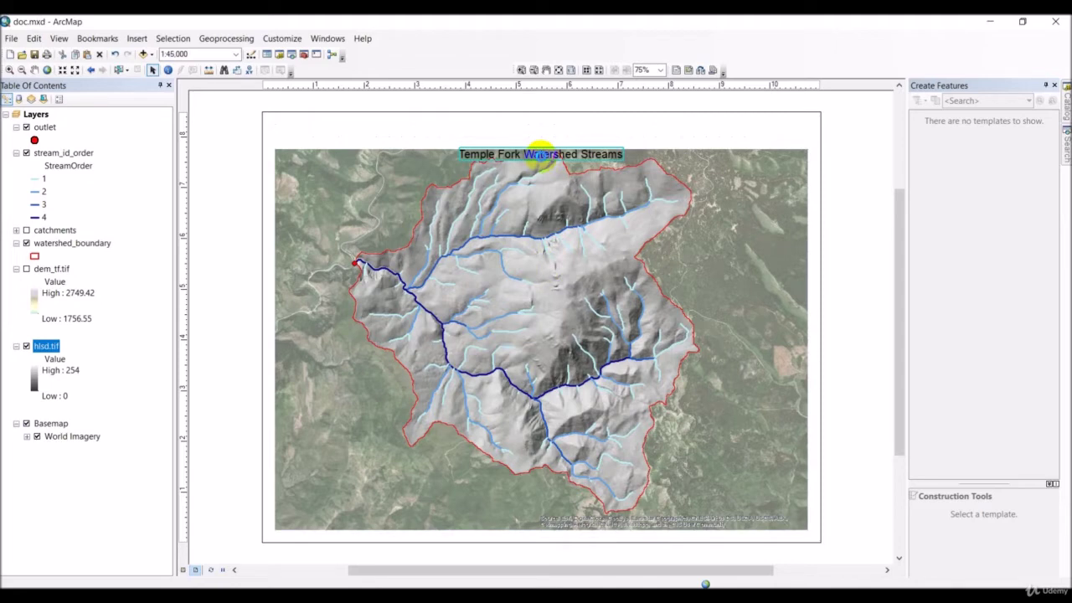
drag(540, 155, 546, 132)
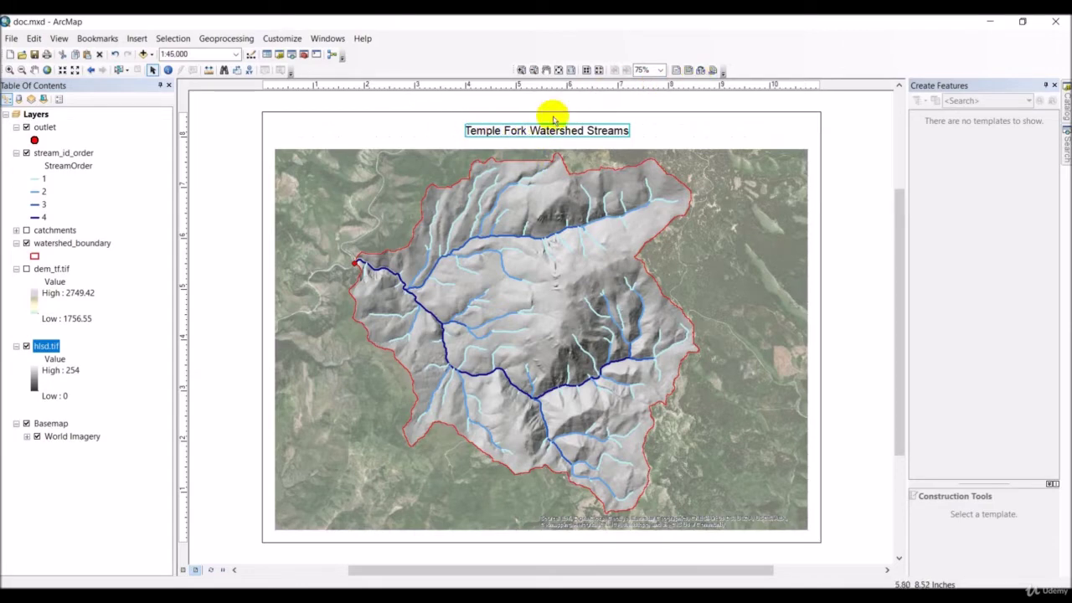
Show the Draw toolbar and dock it beside the standard tools above the map.
right_click(449, 64)
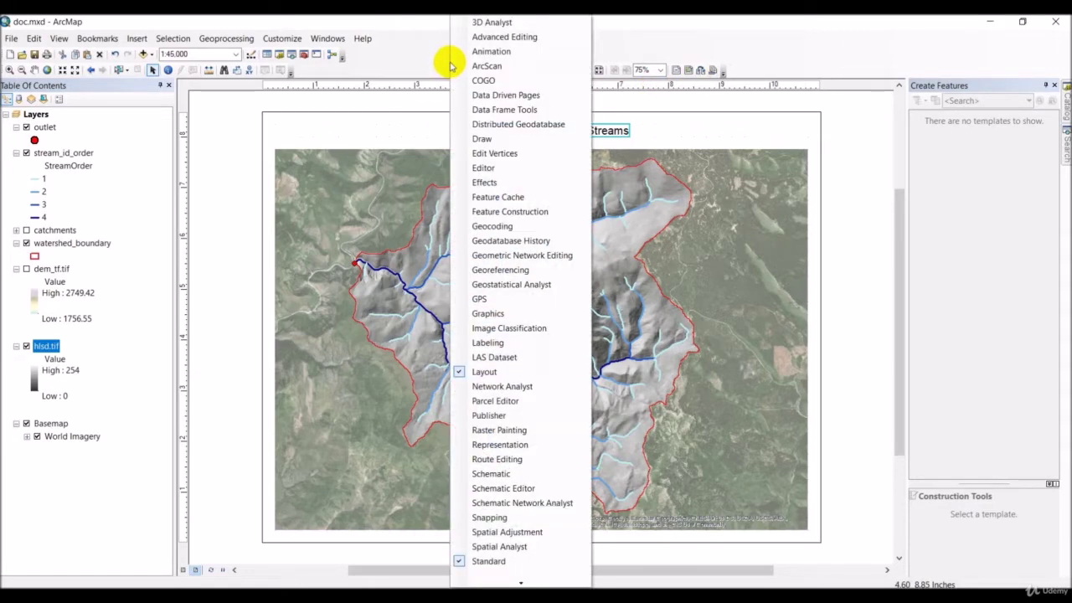
click(493, 141)
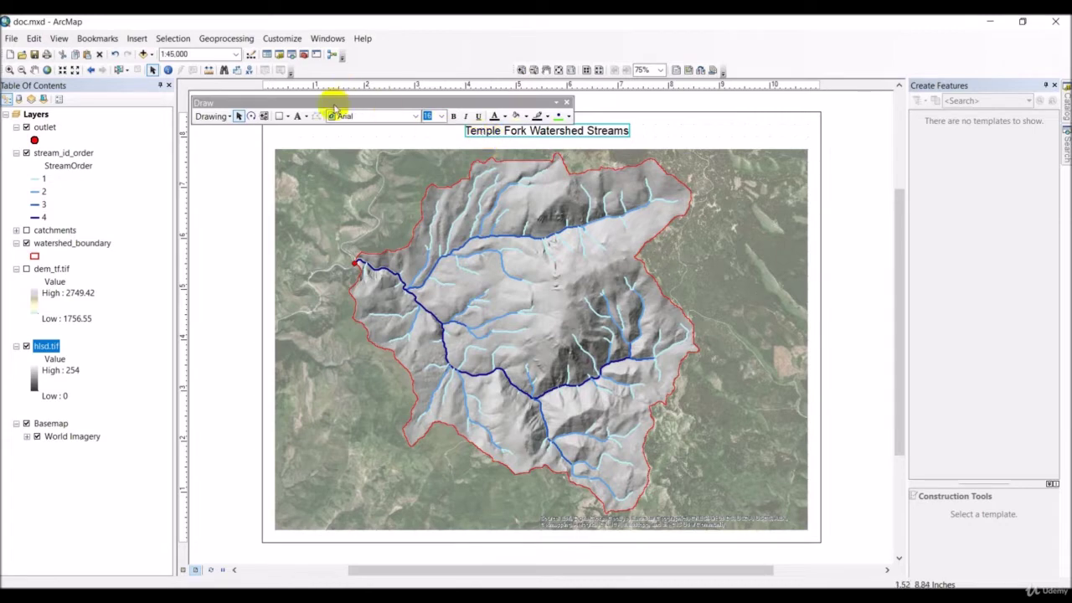
mouse_move(333, 110)
mouse_down()
mouse_move(546, 53)
mouse_move(531, 38)
mouse_move(551, 57)
mouse_up()
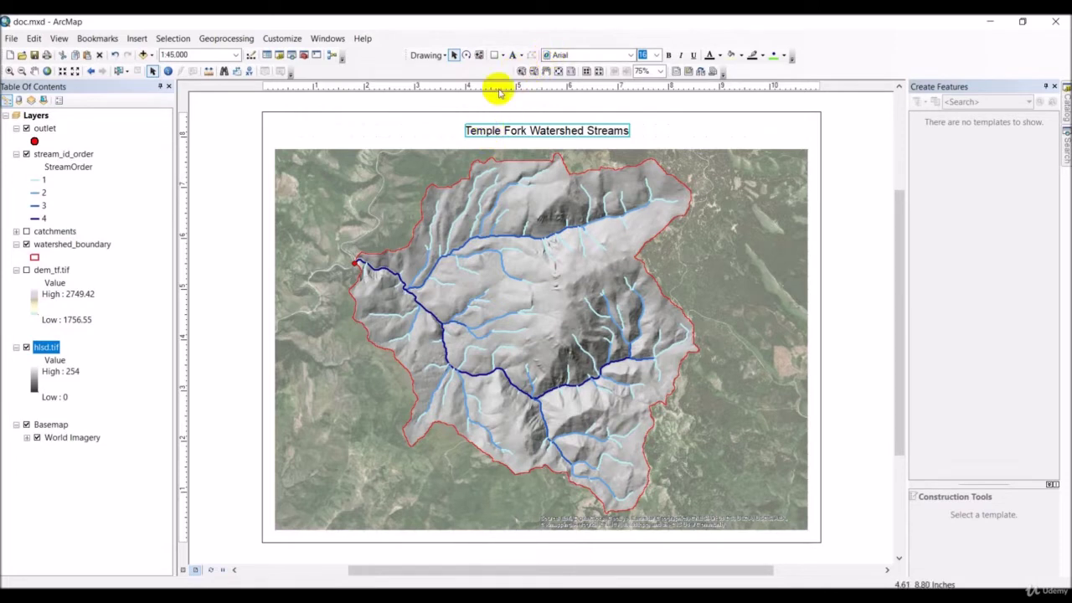
Enlarge the map title's font size to 28.
click(531, 138)
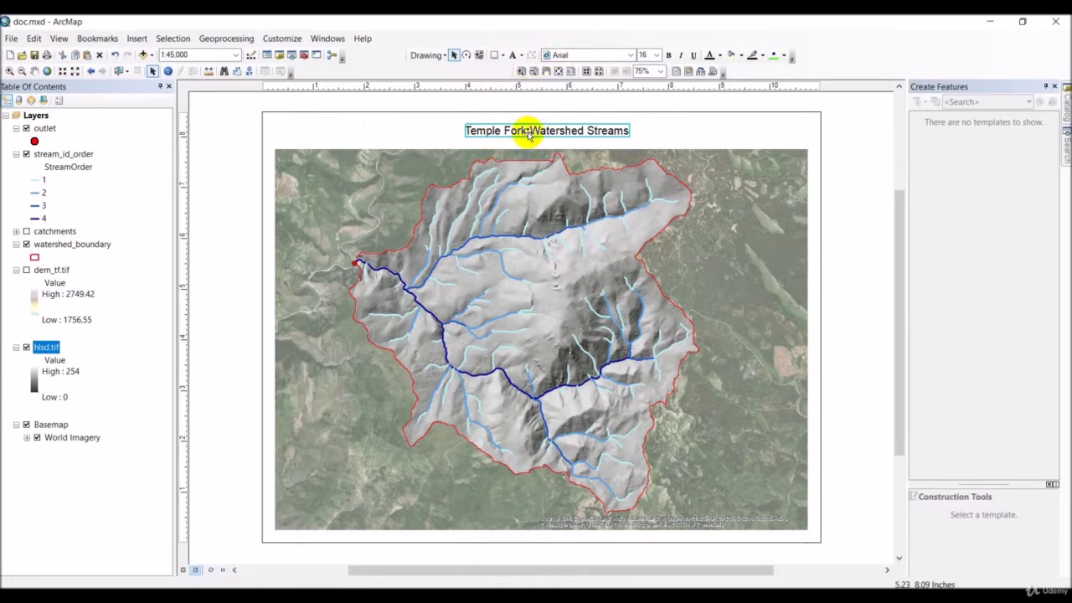
click(656, 55)
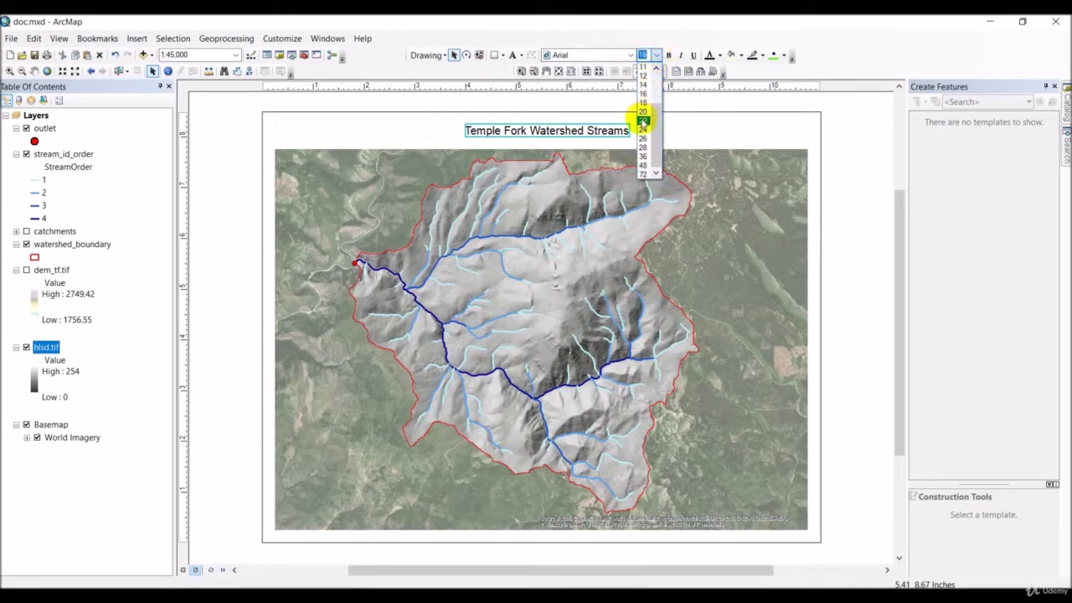
click(643, 122)
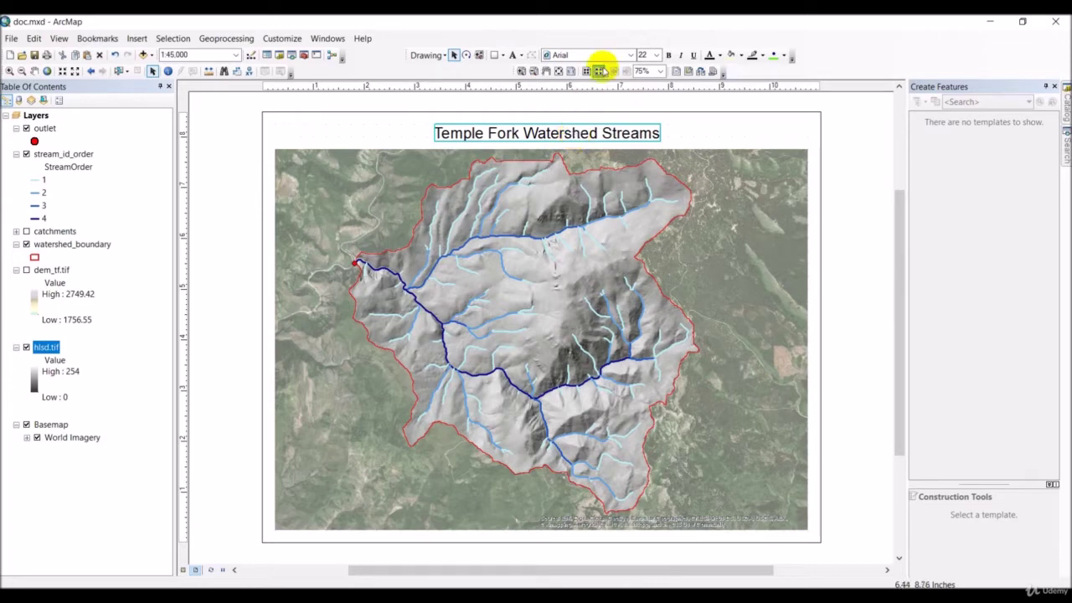
click(658, 55)
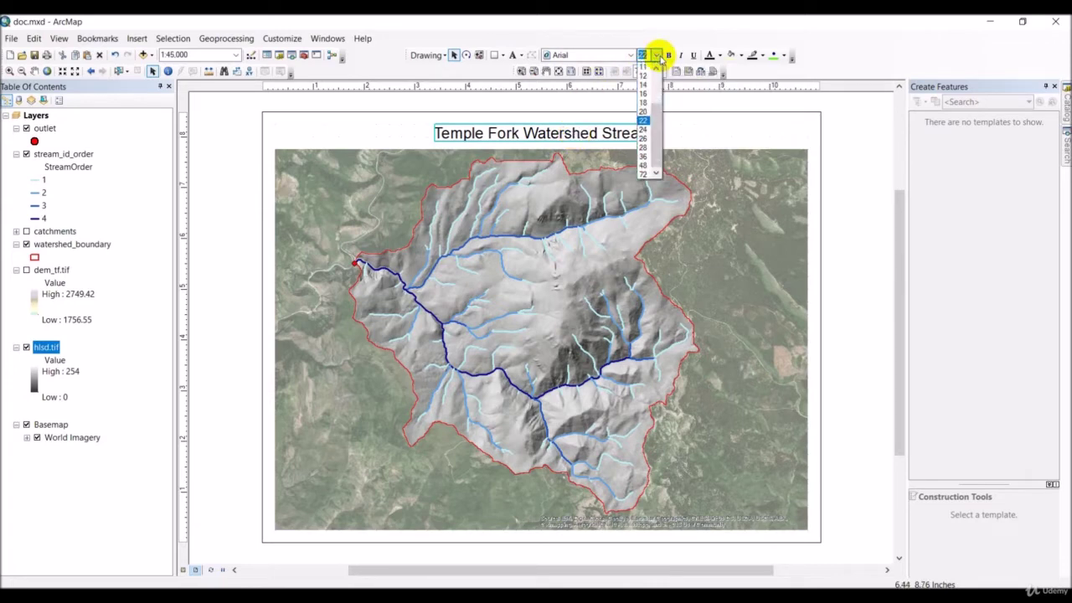
click(644, 148)
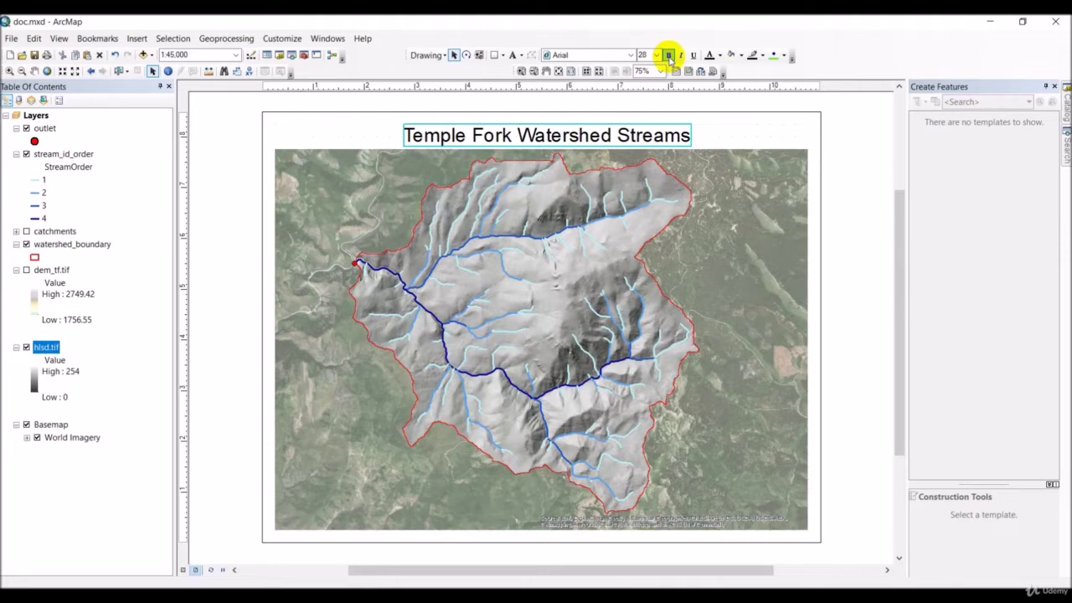
Make the map title bold and deselect it.
click(669, 56)
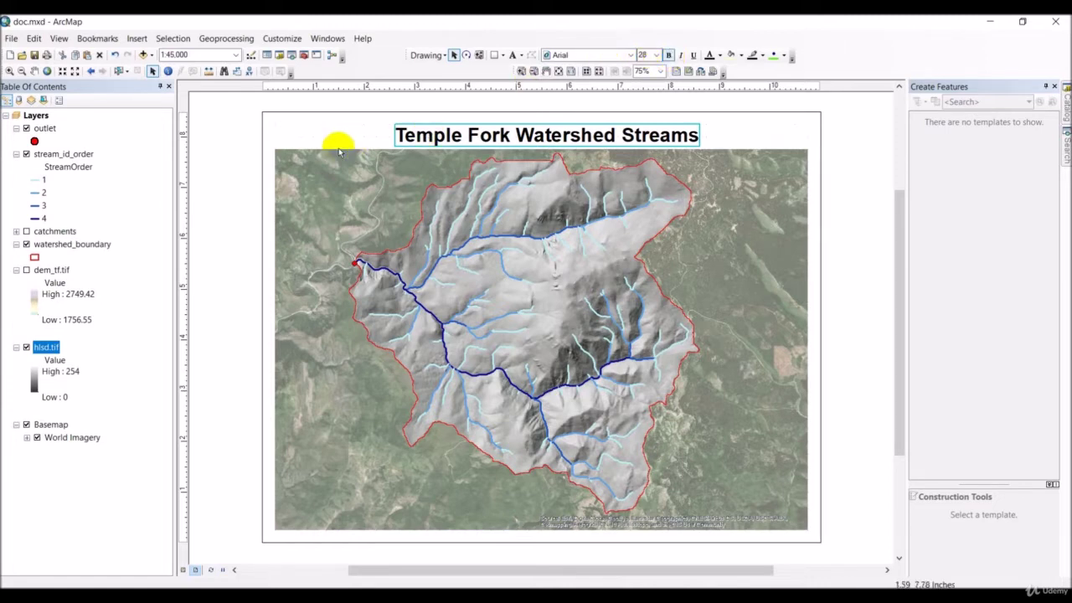
click(251, 211)
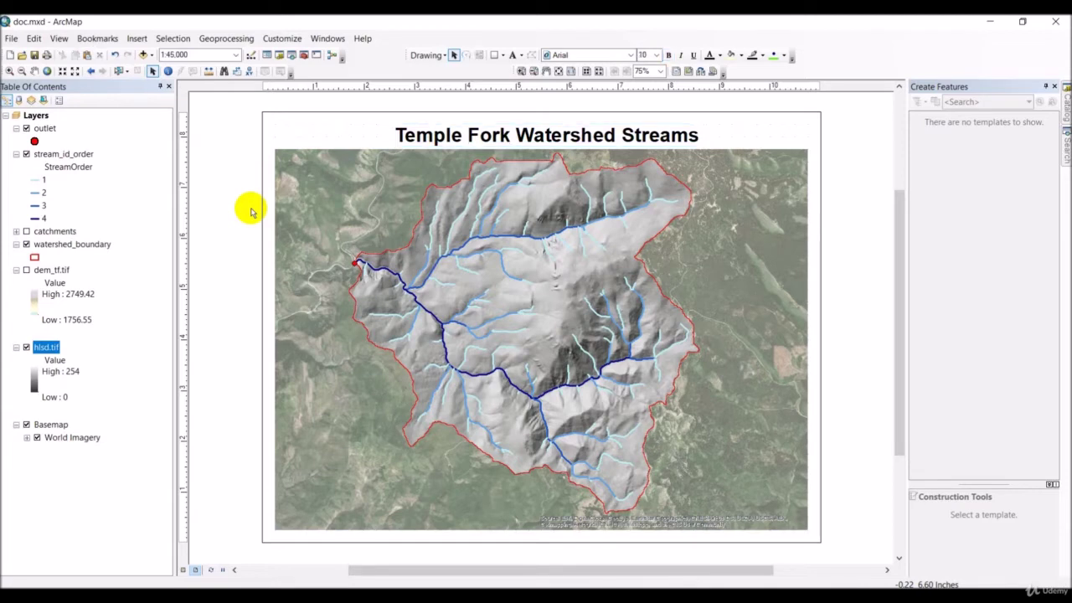
Start a new legend for the layout and remove hlsd.tif from its legend items.
click(136, 39)
click(137, 40)
click(137, 40)
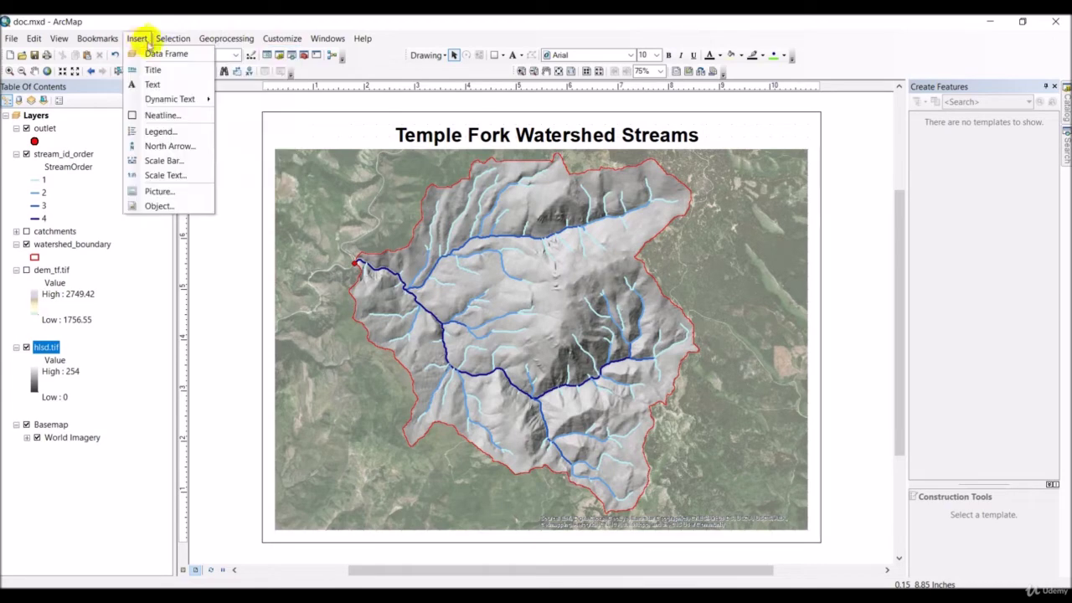
click(159, 131)
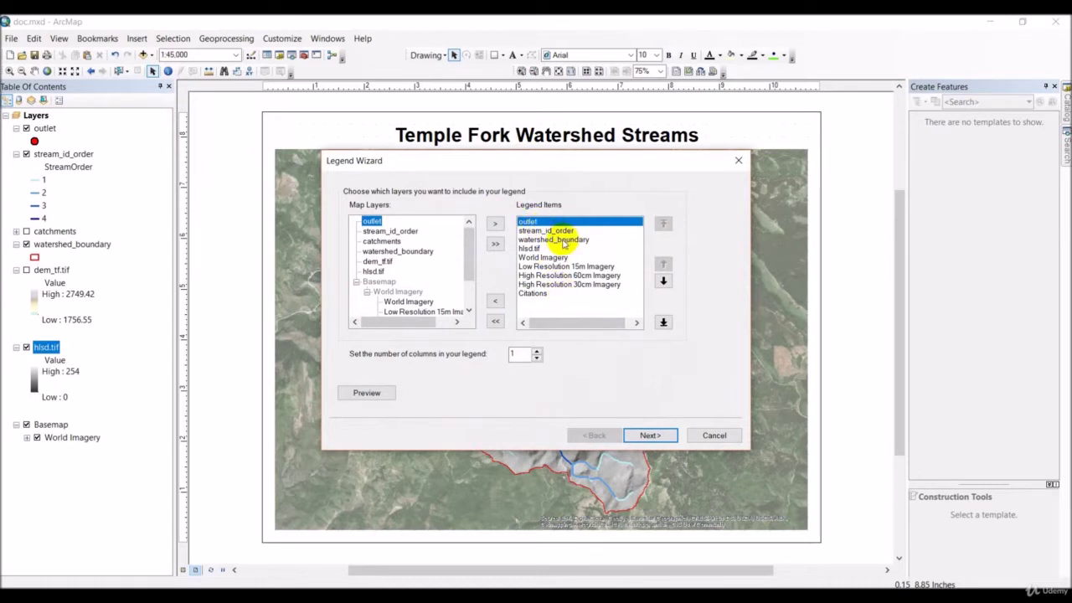
click(528, 248)
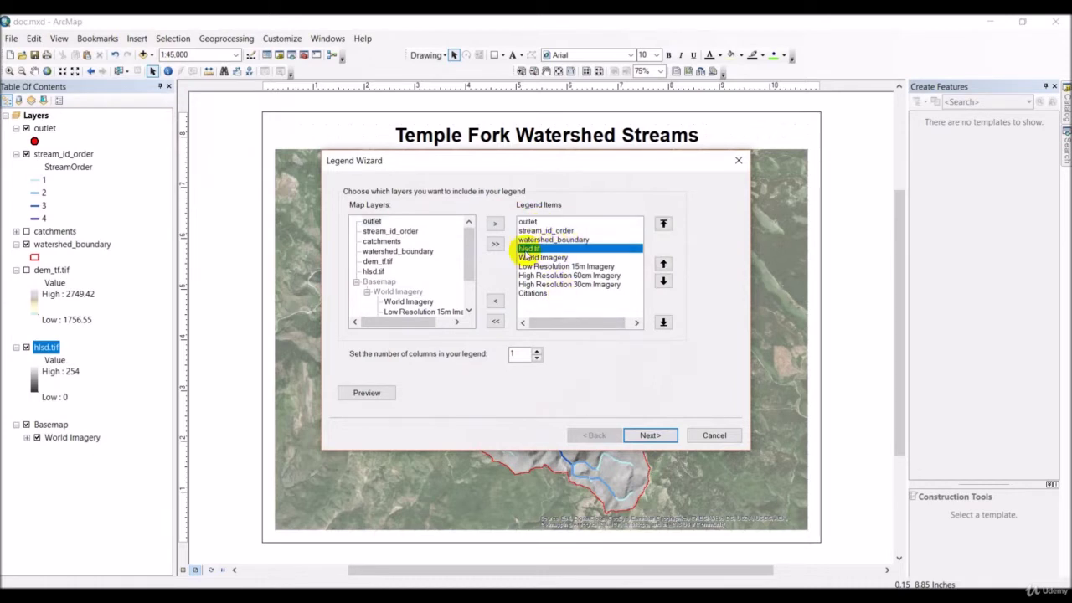
click(500, 304)
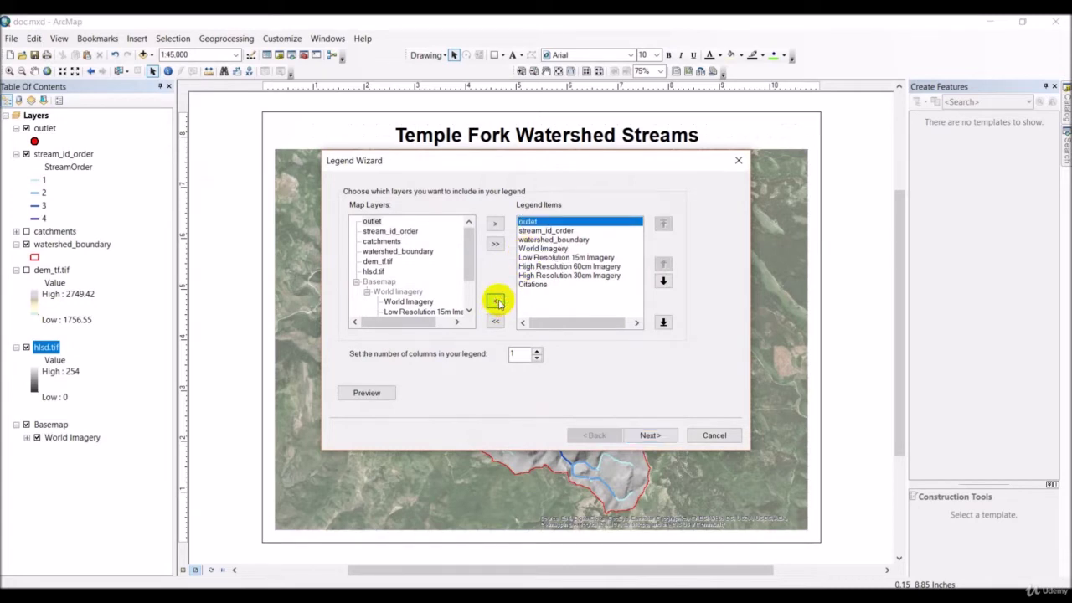
Remove World Imagery, Citations and the 30cm, 60cm and 15m resolution imagery layers from the legend items.
click(532, 248)
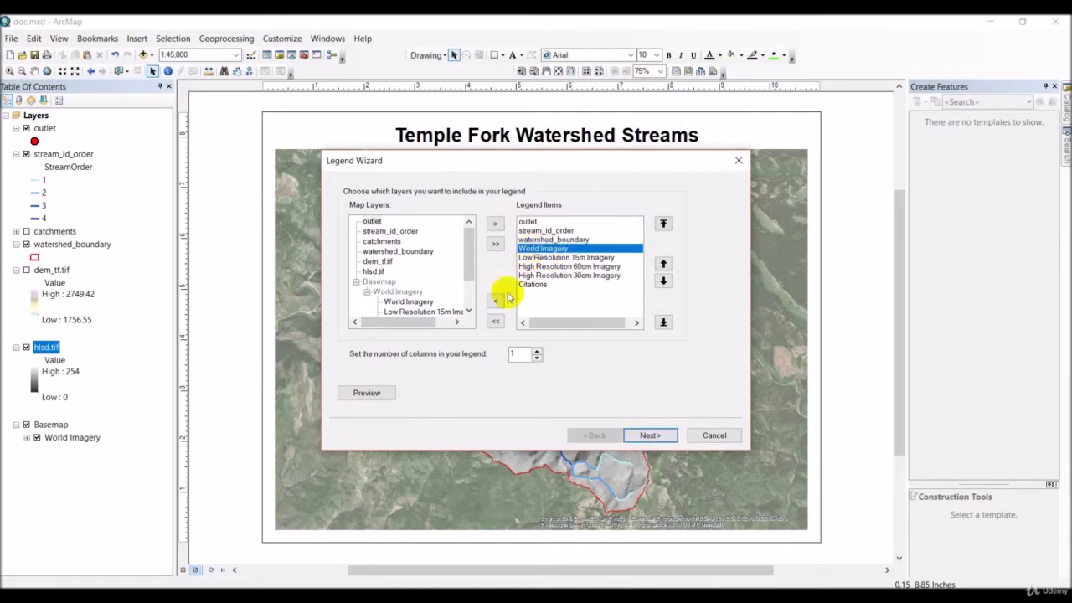
click(495, 300)
click(532, 277)
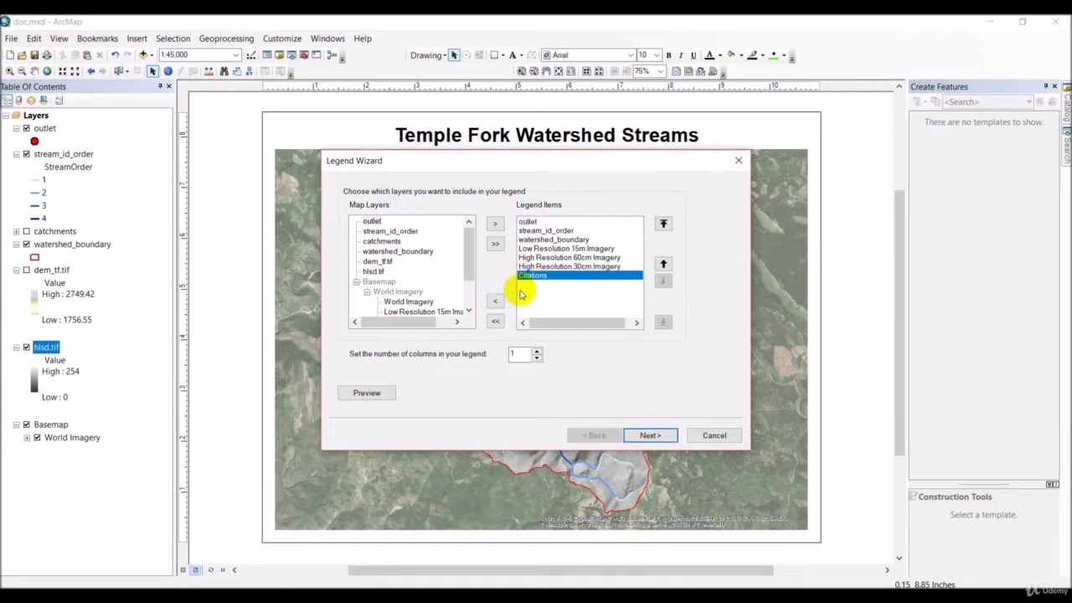
click(495, 299)
click(526, 266)
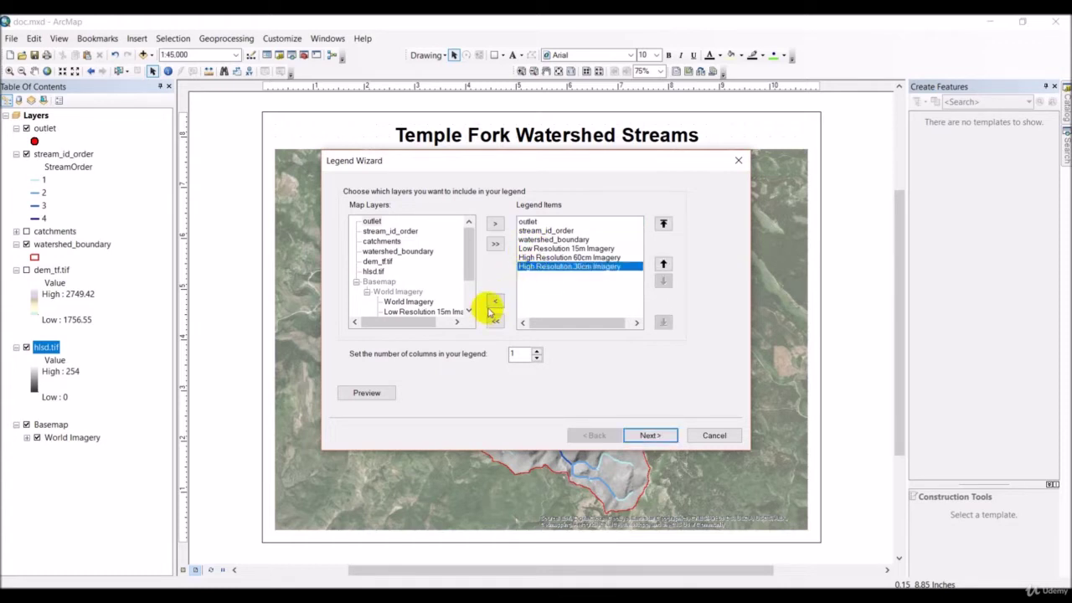
click(496, 300)
click(544, 259)
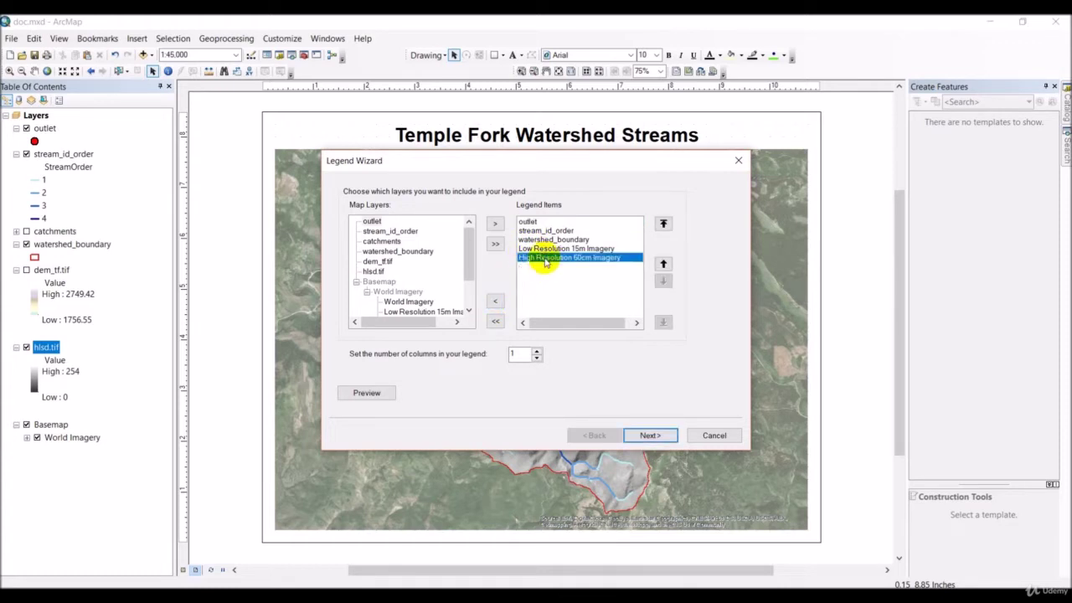
click(495, 300)
click(536, 248)
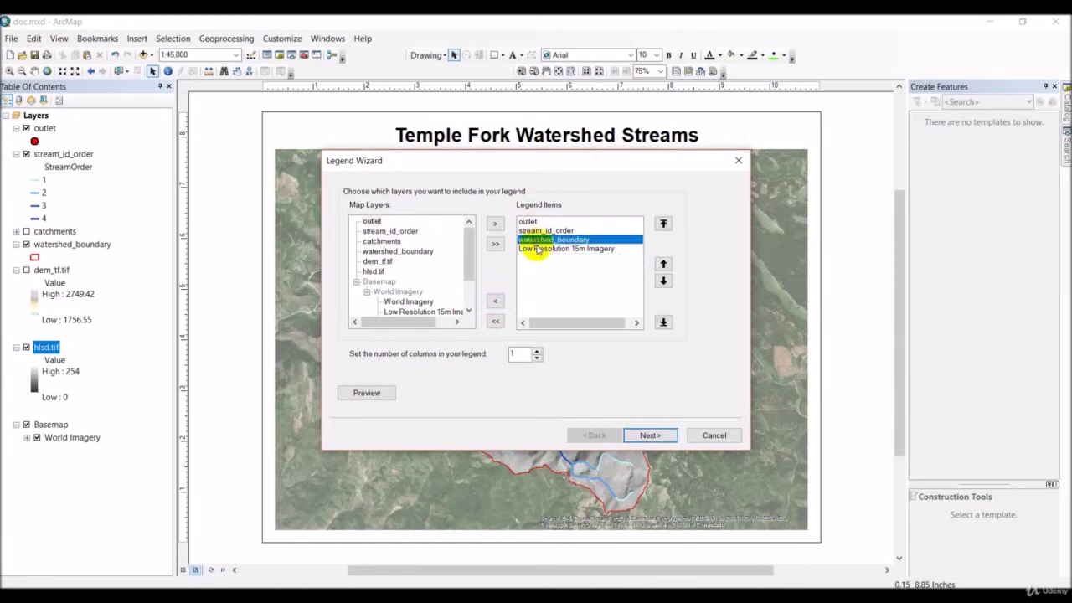
click(495, 300)
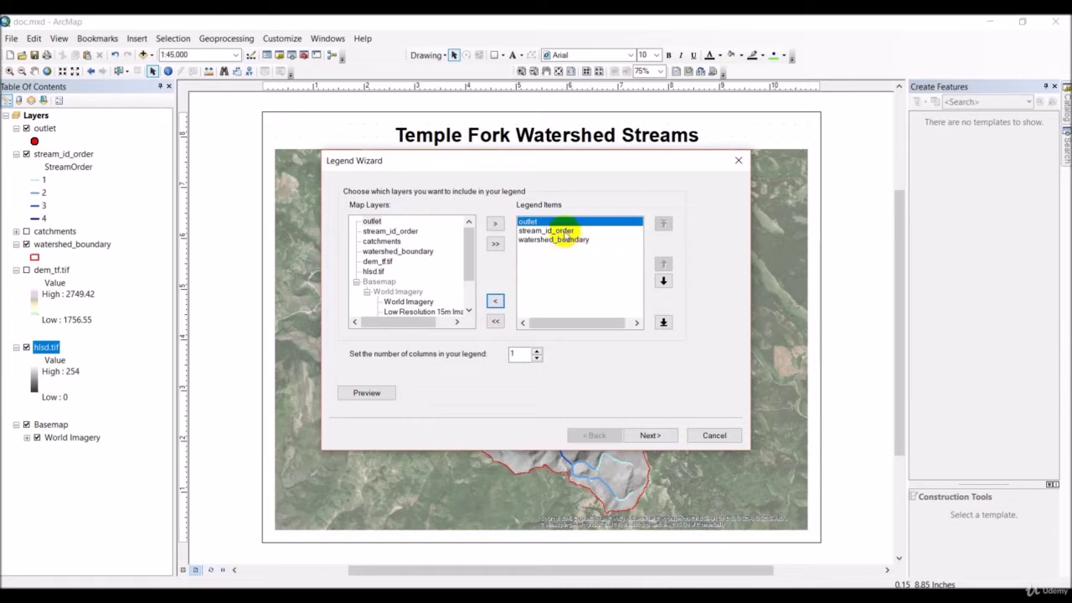
Reorder the legend items to stream_id_order, watershed_boundary and outlet, and continue to the legend title settings.
click(545, 230)
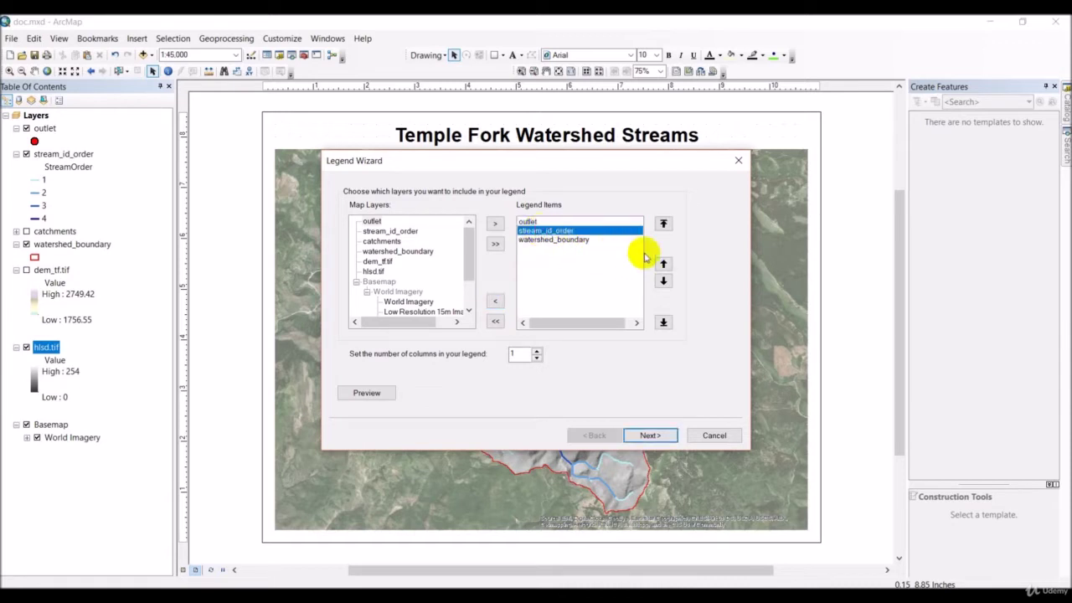
click(664, 224)
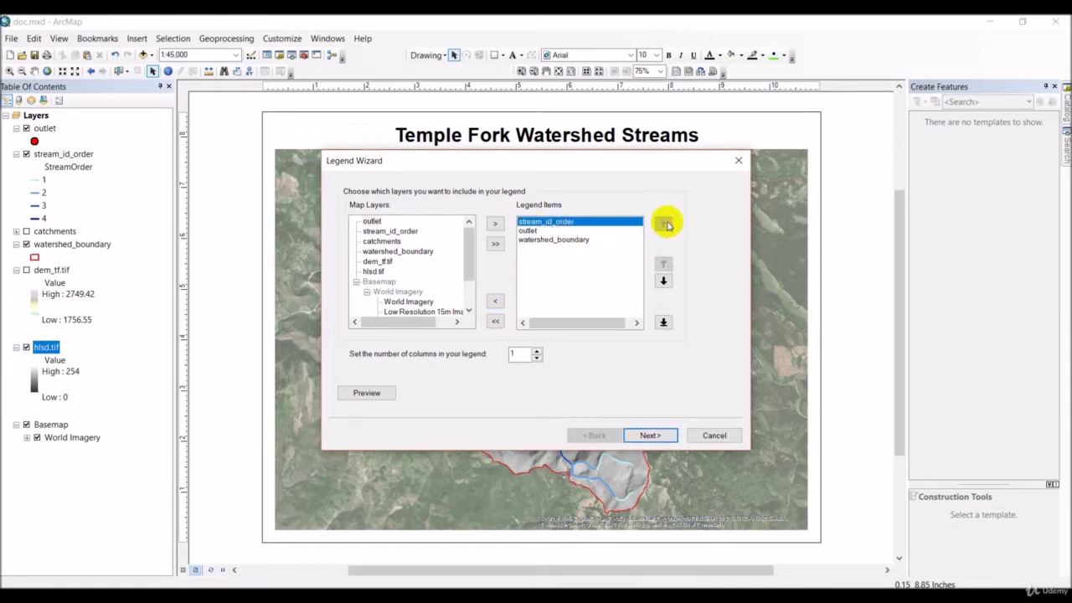
click(553, 240)
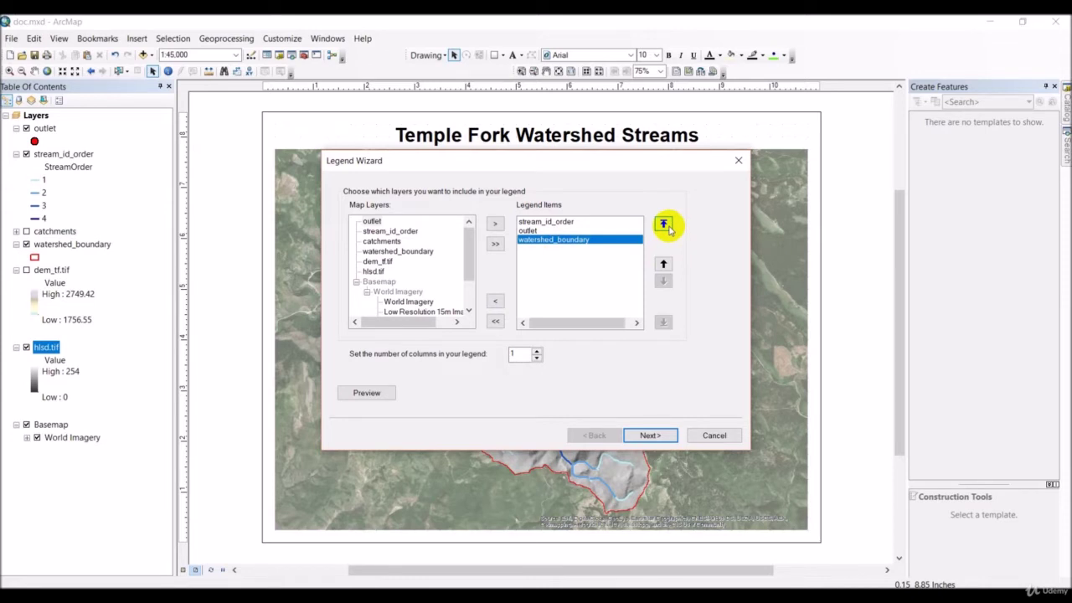
click(666, 226)
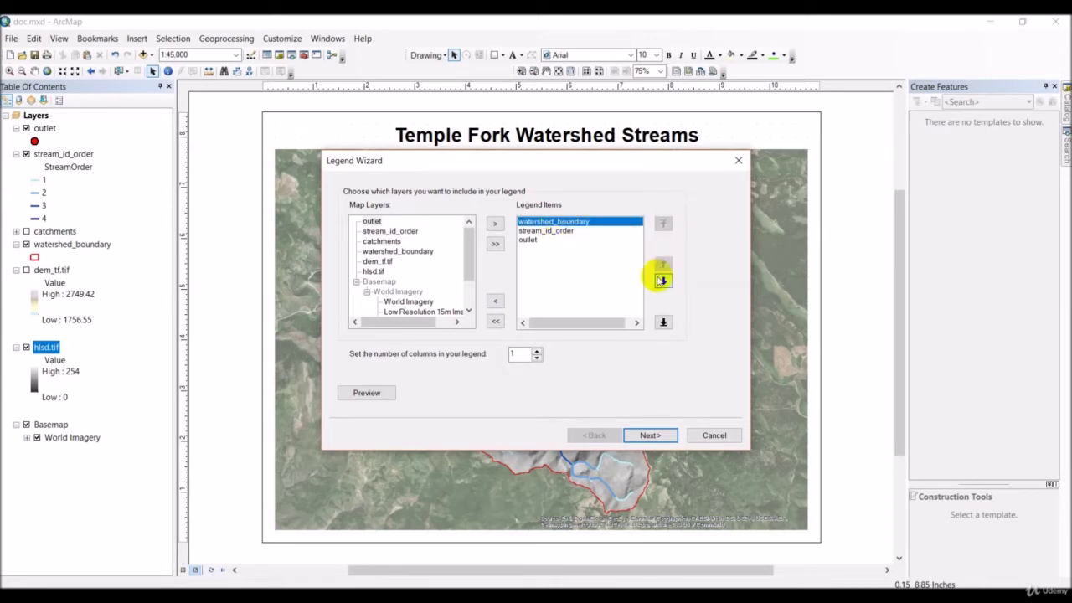
click(662, 280)
click(535, 243)
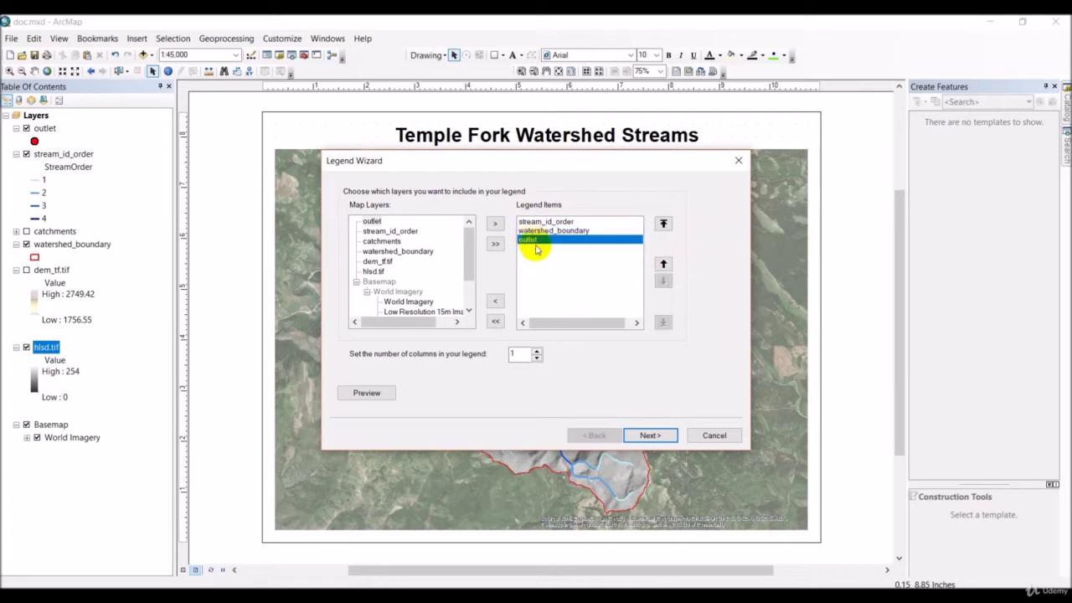
click(651, 436)
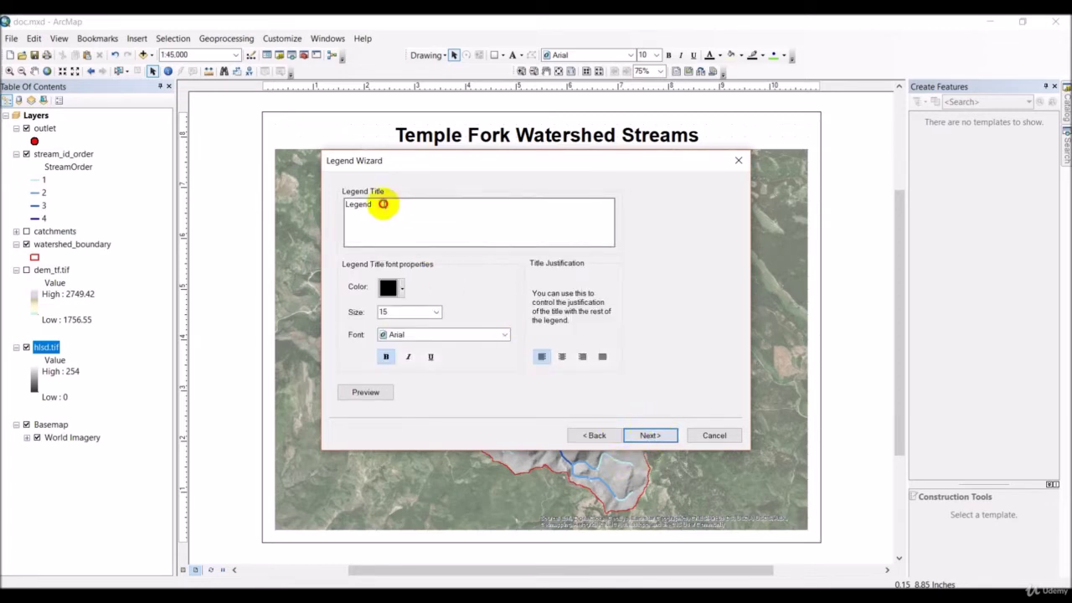
Clear the legend title and give the legend frame a White background.
drag(383, 203, 325, 204)
key(BackSpace)
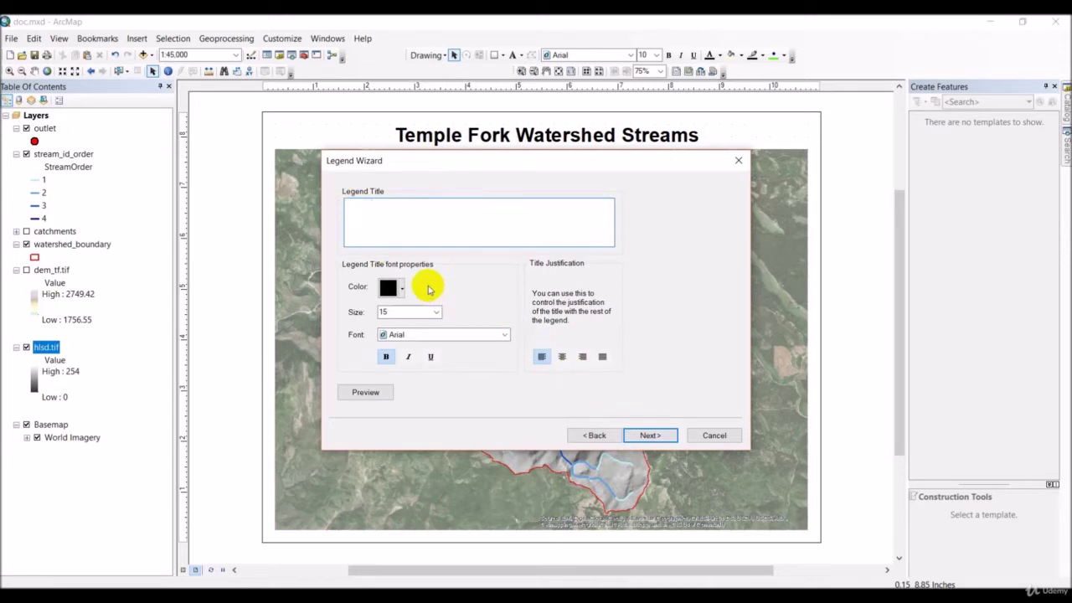
click(662, 436)
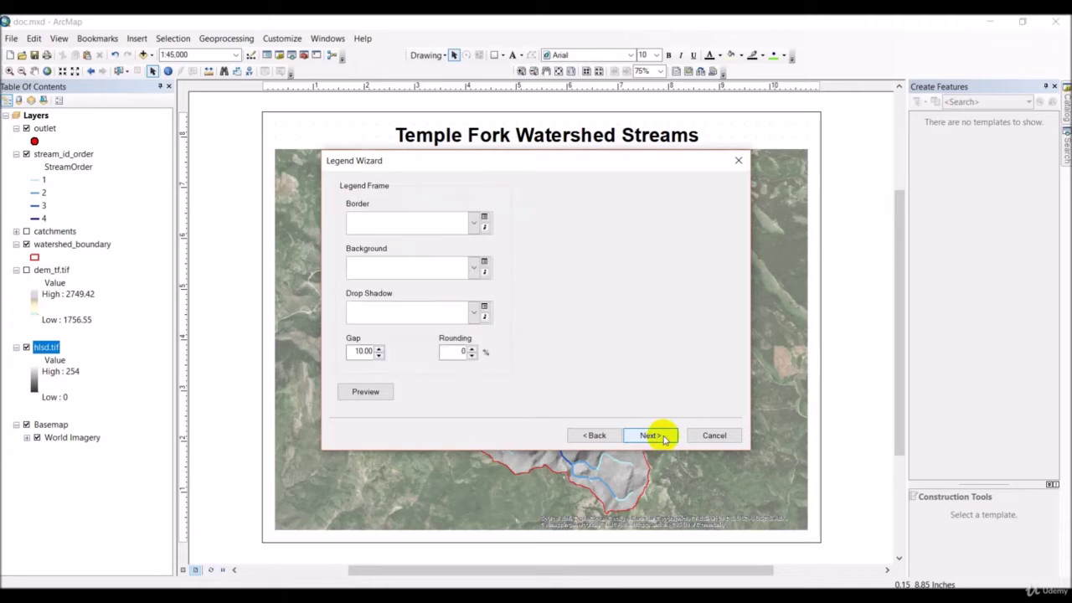
click(473, 269)
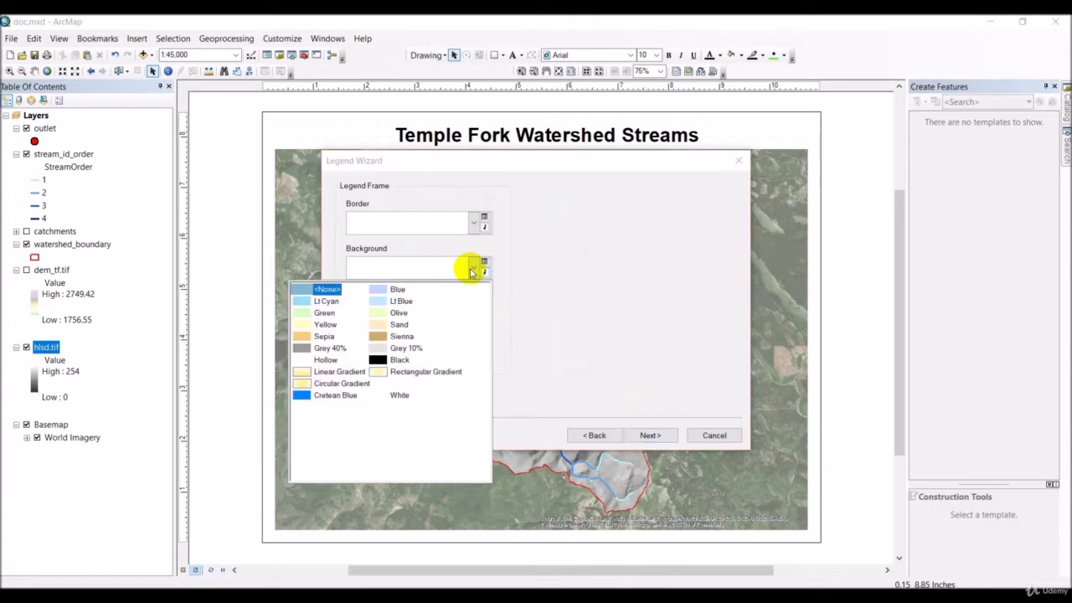
click(399, 396)
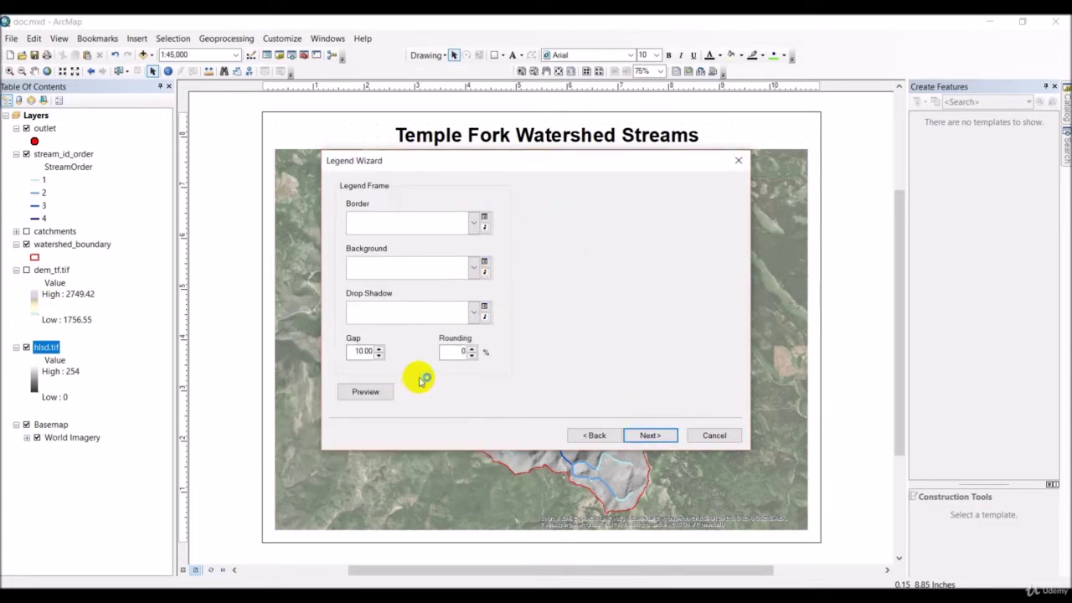
click(650, 436)
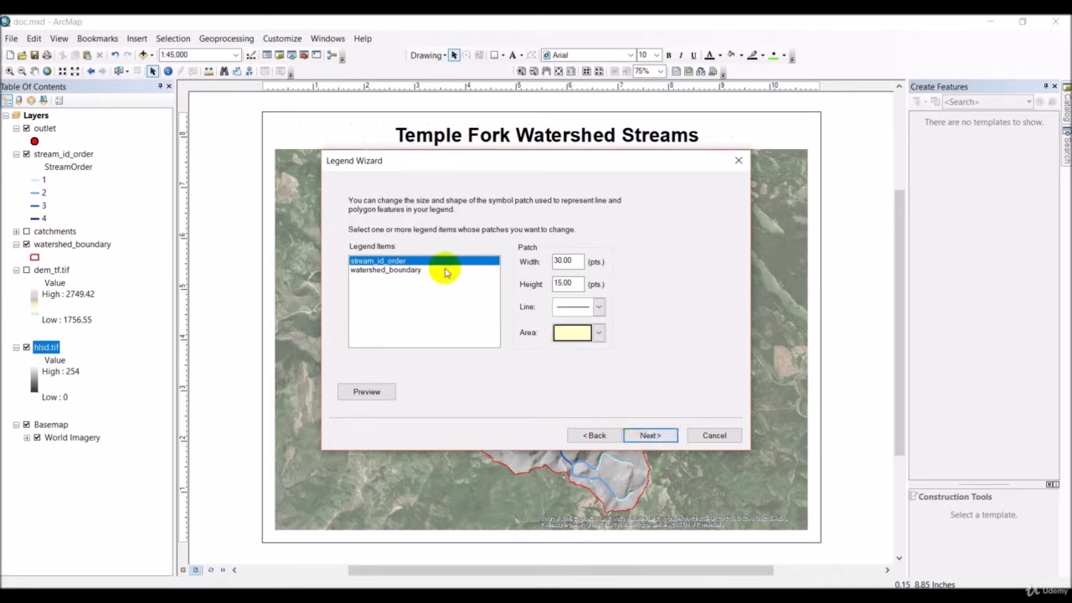
Set the line patch of the stream_id_order legend item to Flowing Water.
click(599, 309)
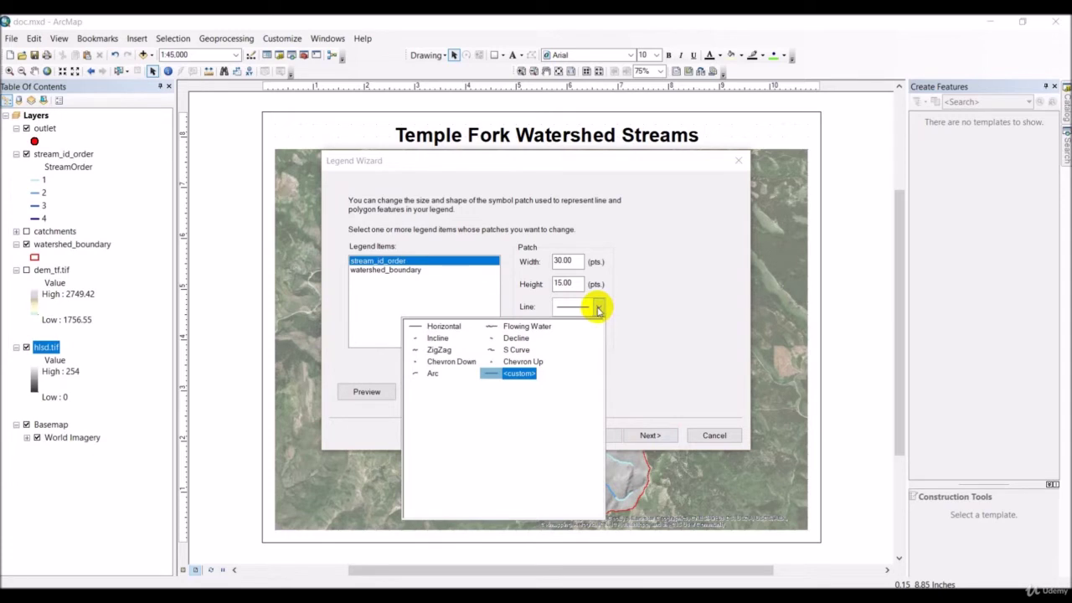
click(511, 327)
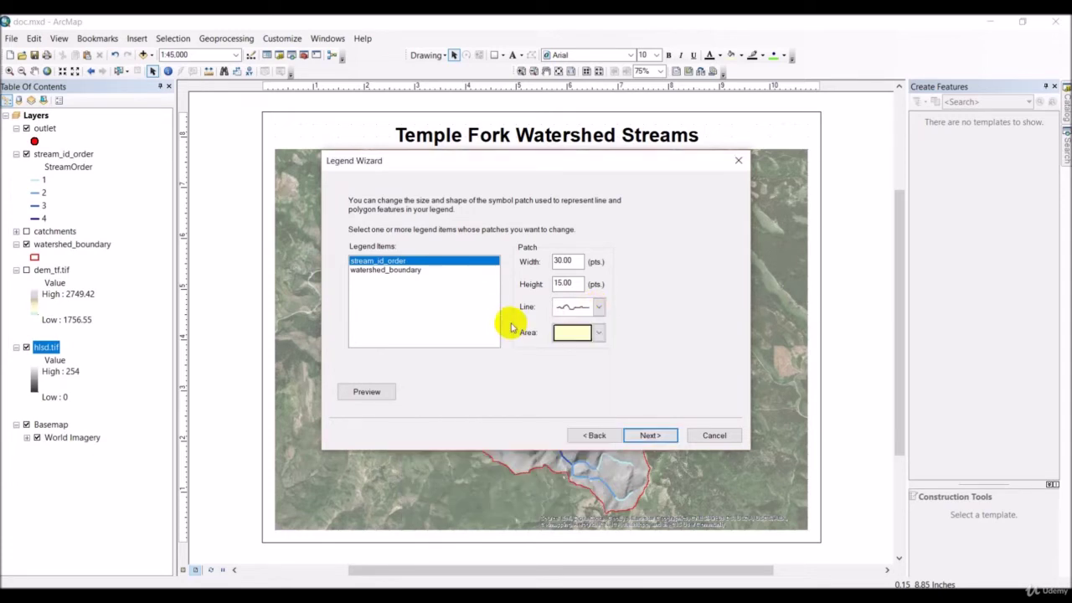
click(648, 436)
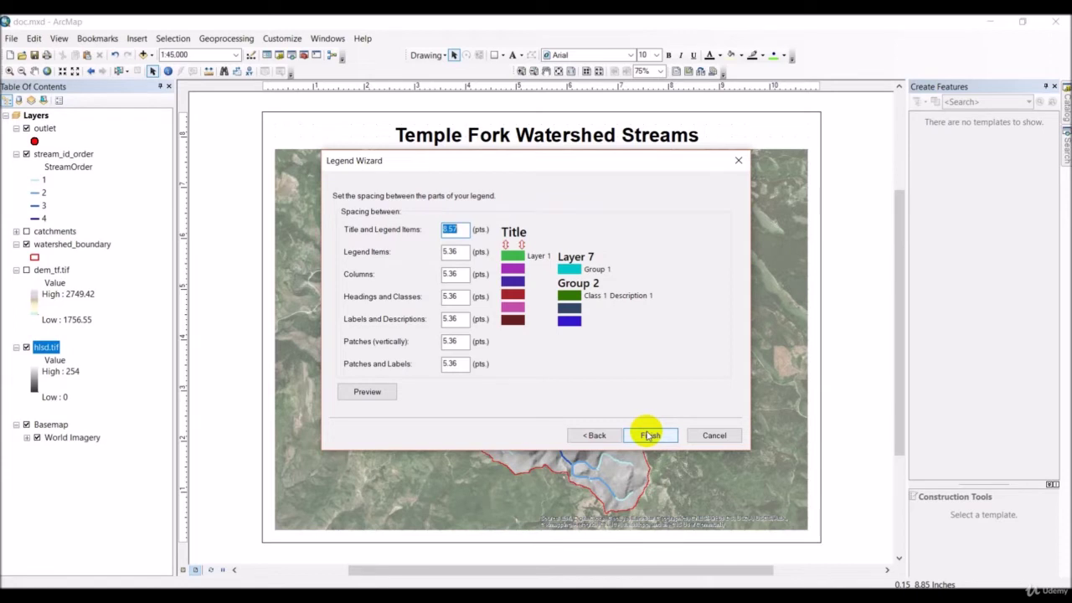
Return to the patch settings and set the area patch of the watershed_boundary legend item to Natural Area.
click(584, 436)
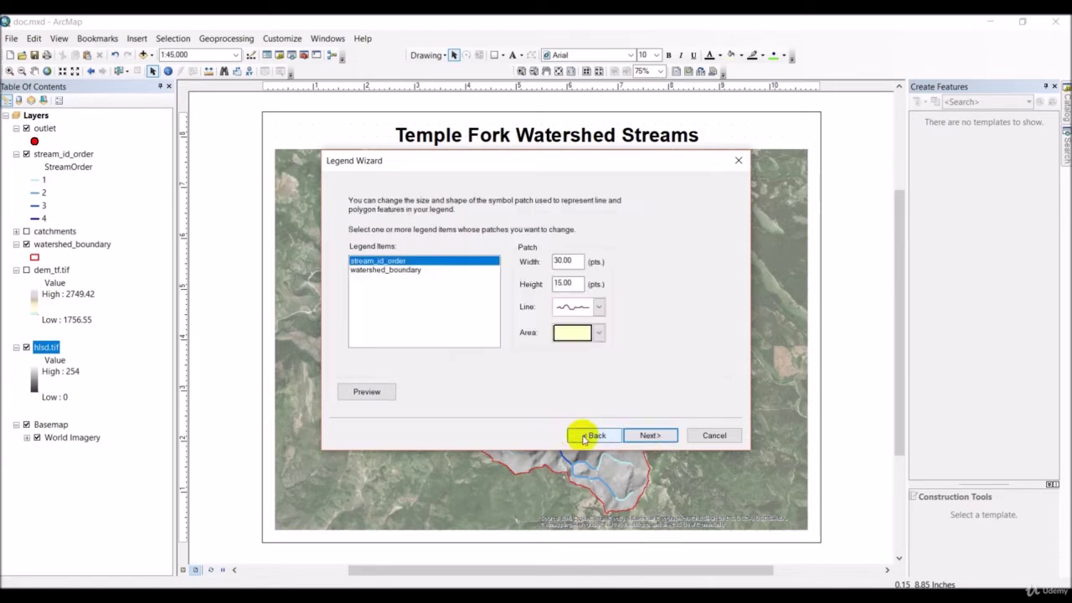
click(387, 270)
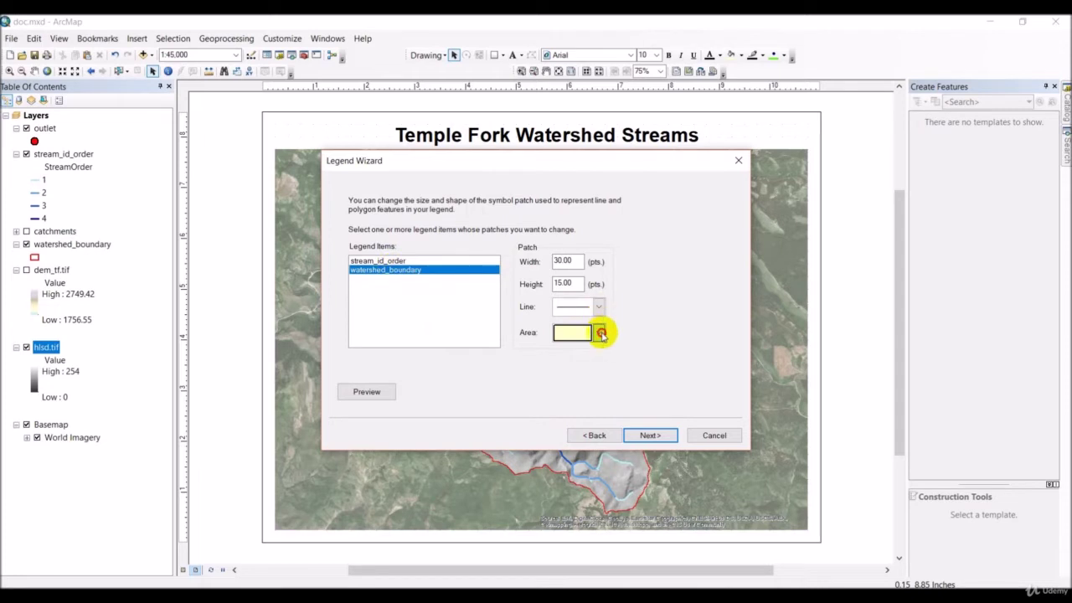
click(600, 333)
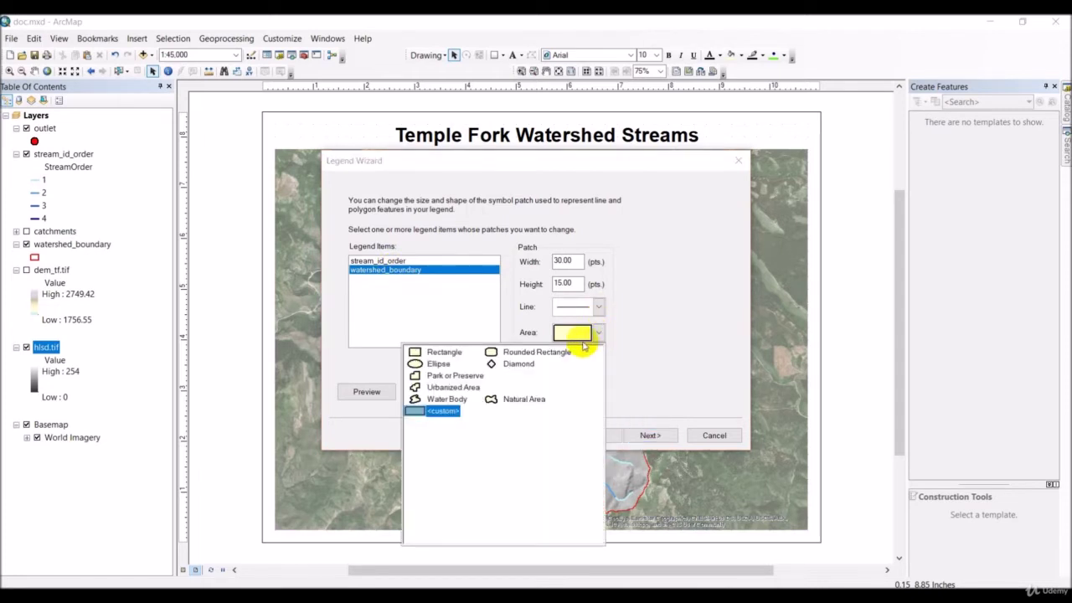
click(517, 401)
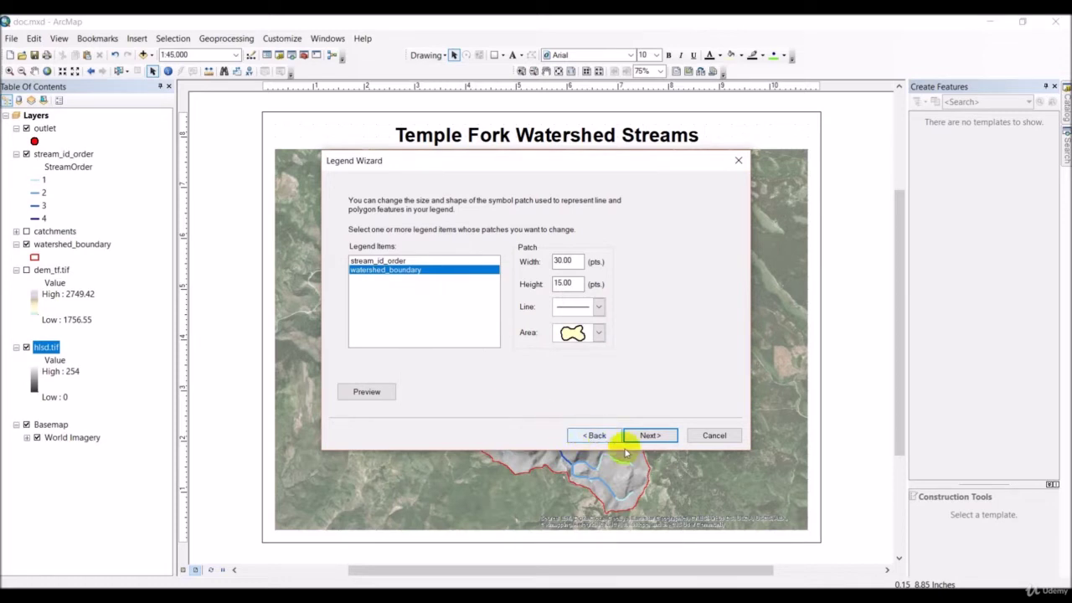
click(650, 435)
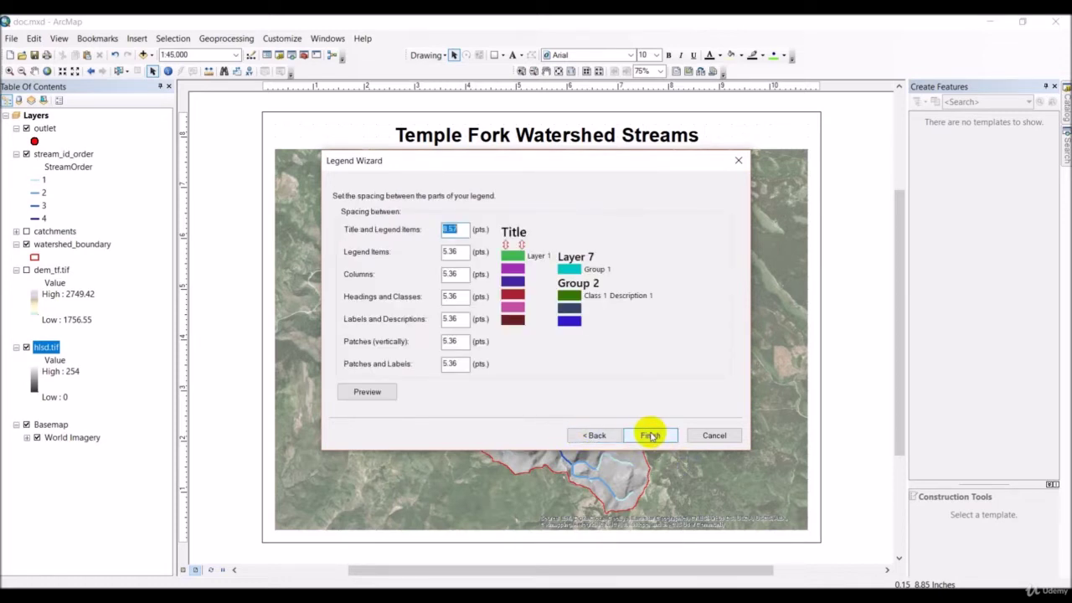
Finish the legend with the default spacing and place it in the lower-left corner of the data frame.
click(650, 436)
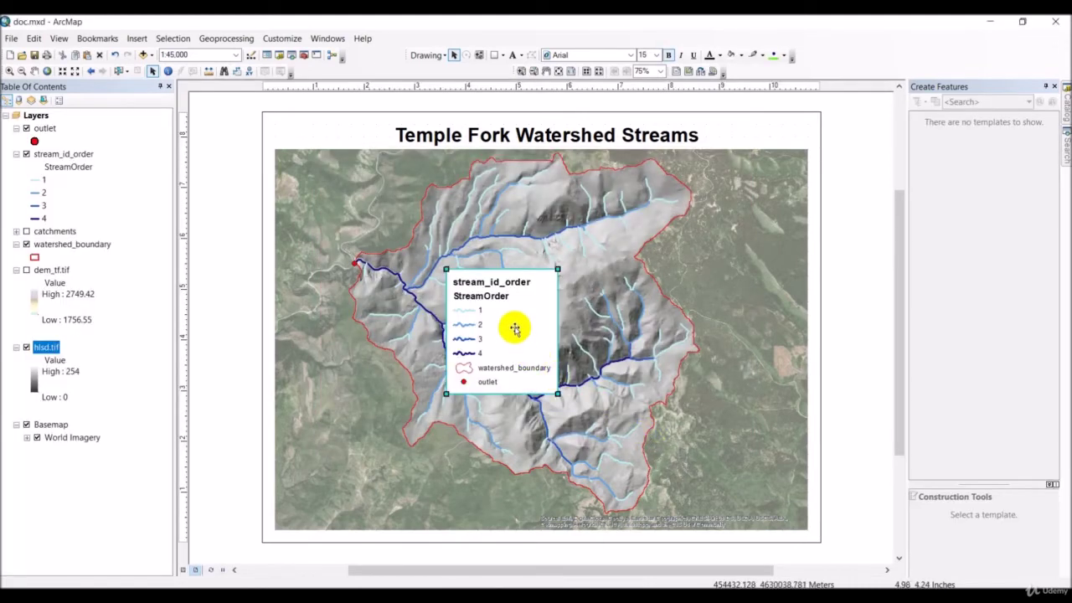
drag(514, 330, 352, 457)
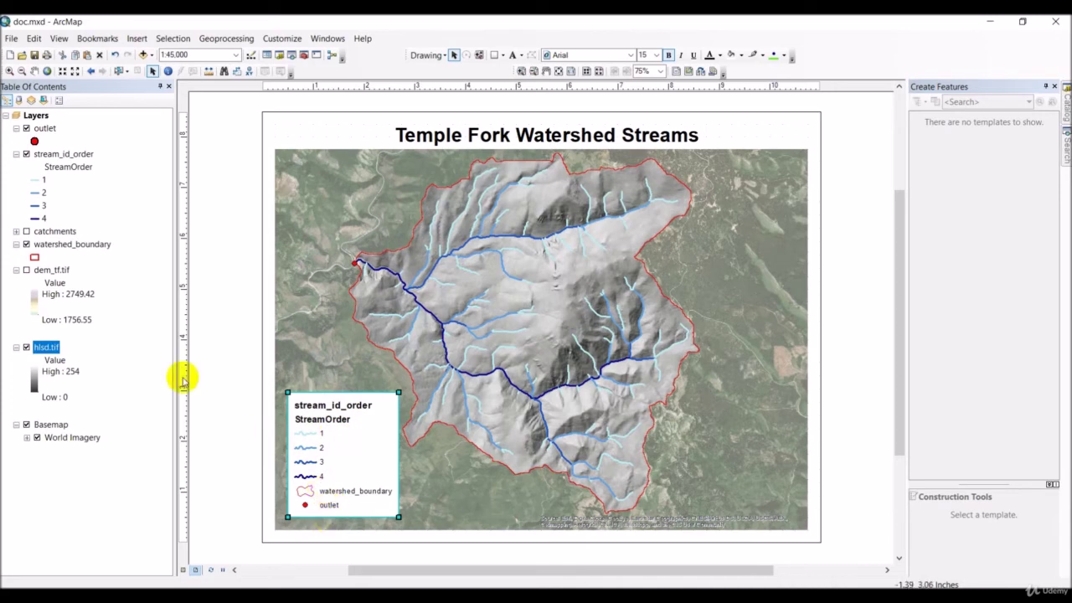
click(56, 156)
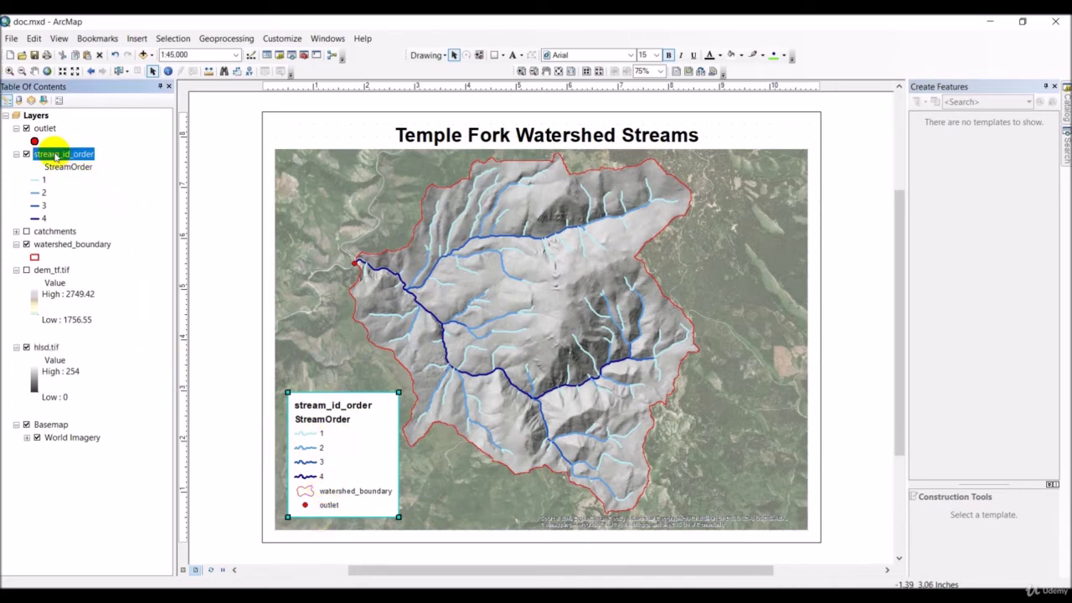
right_click(53, 158)
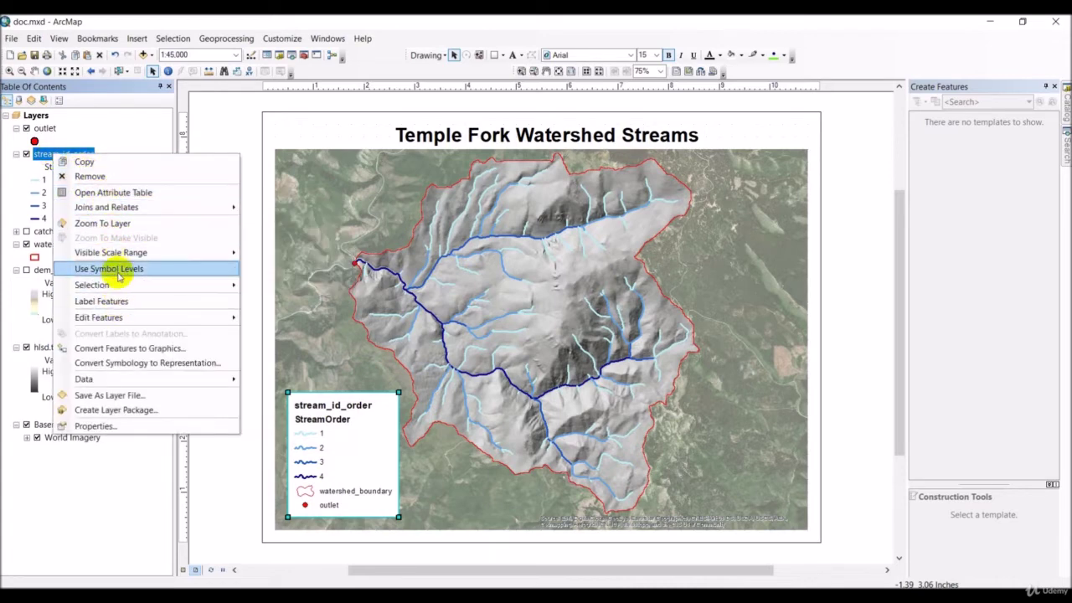
mouse_move(119, 249)
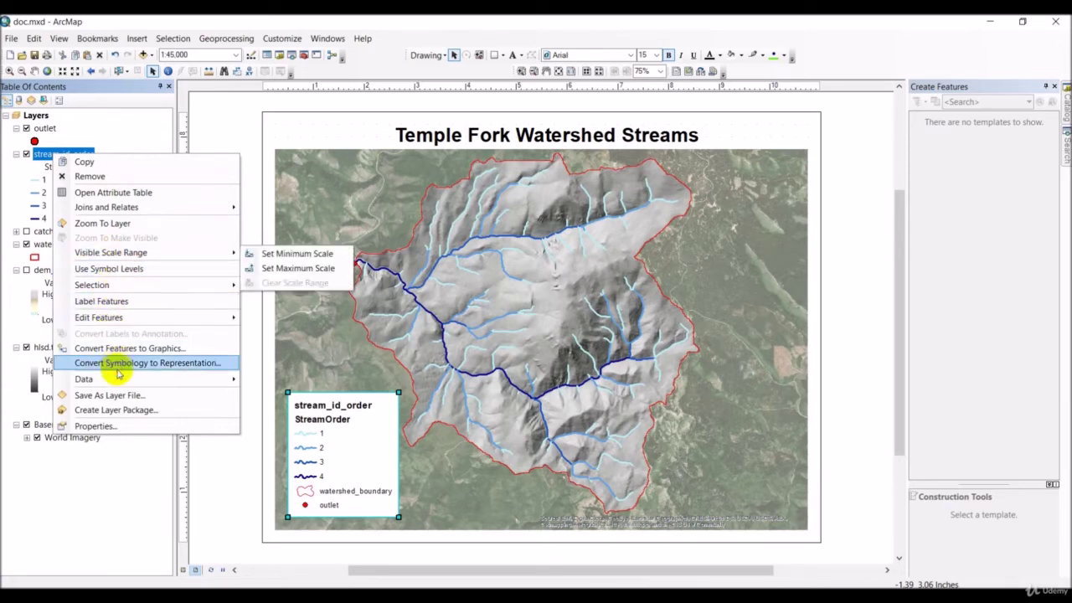
click(126, 131)
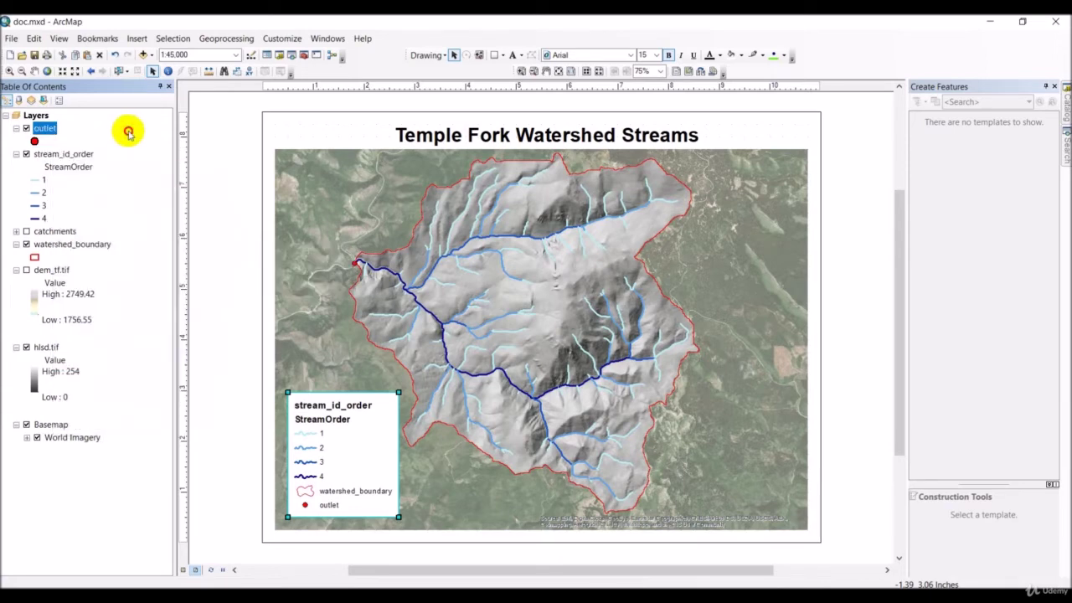
Rename the stream_id_order layer to Stream Order and the outlet layer to Watershed Outlet.
ctrl+click(74, 158)
click(74, 158)
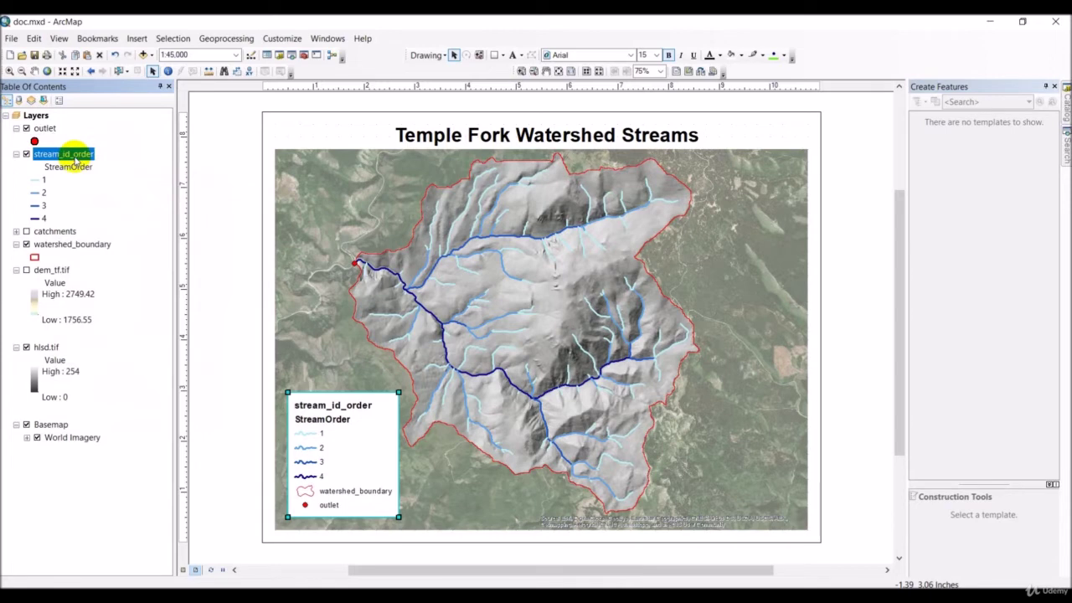
click(75, 159)
text(S)
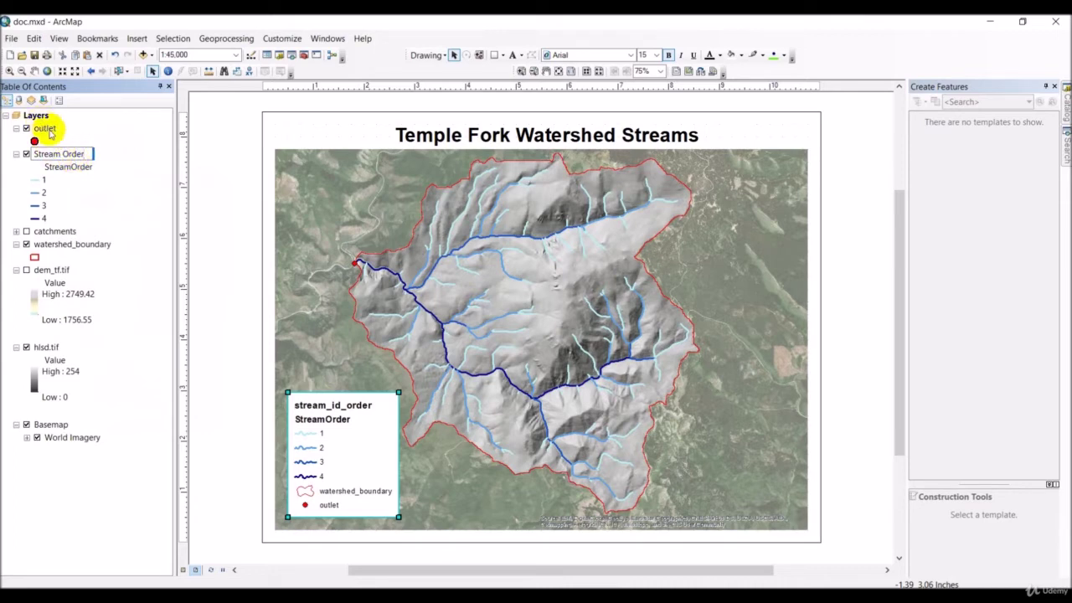
click(47, 130)
click(46, 130)
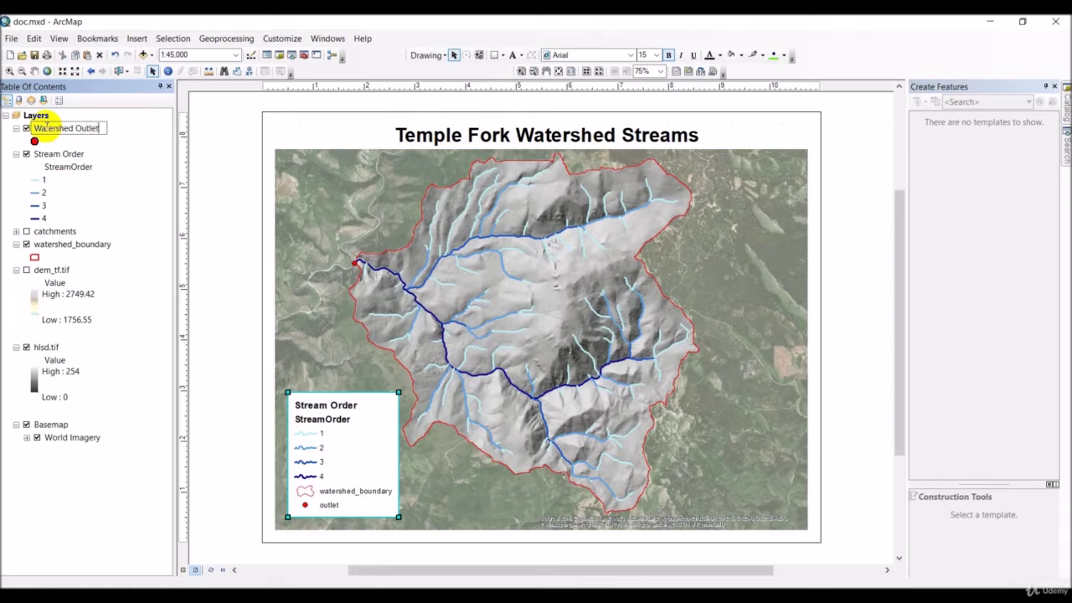
Rename the watershed_boundary layer to Watershed Boundary.
click(86, 243)
click(90, 245)
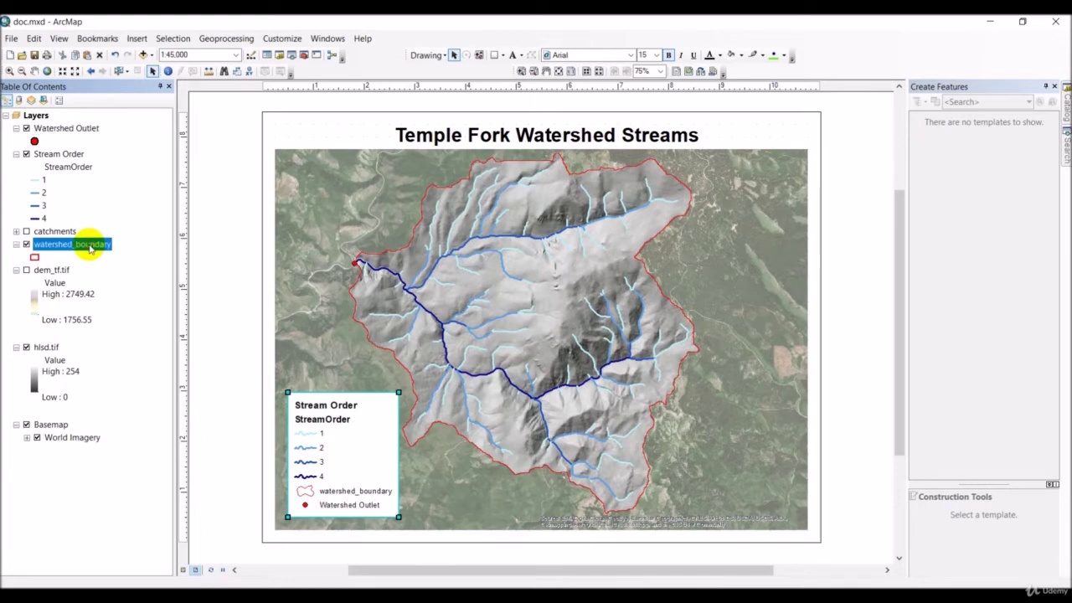
click(89, 245)
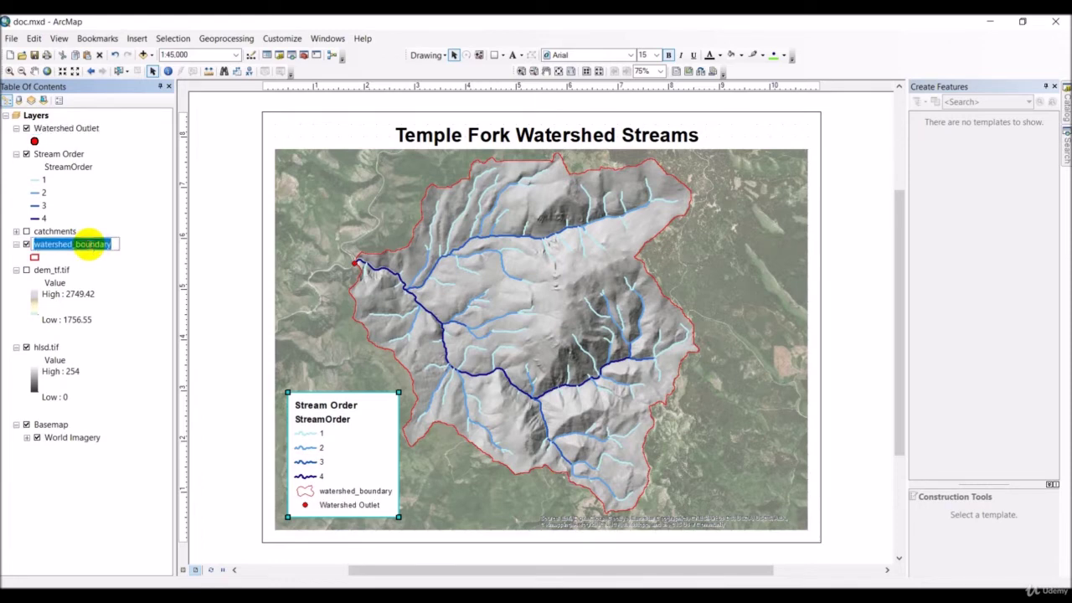
text(Watershed)
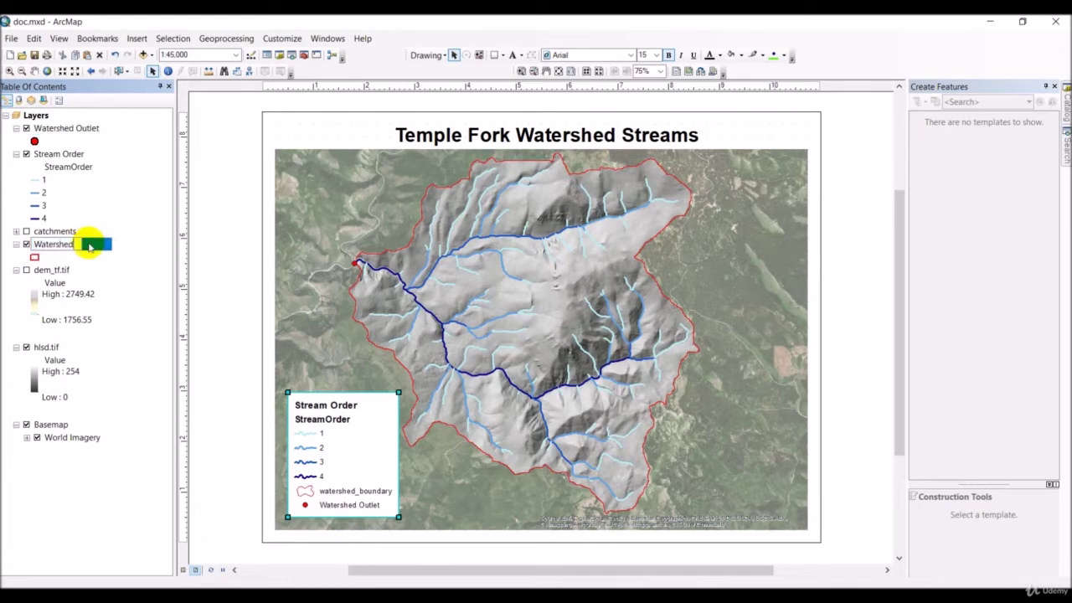
text( Boundary)
key(Return)
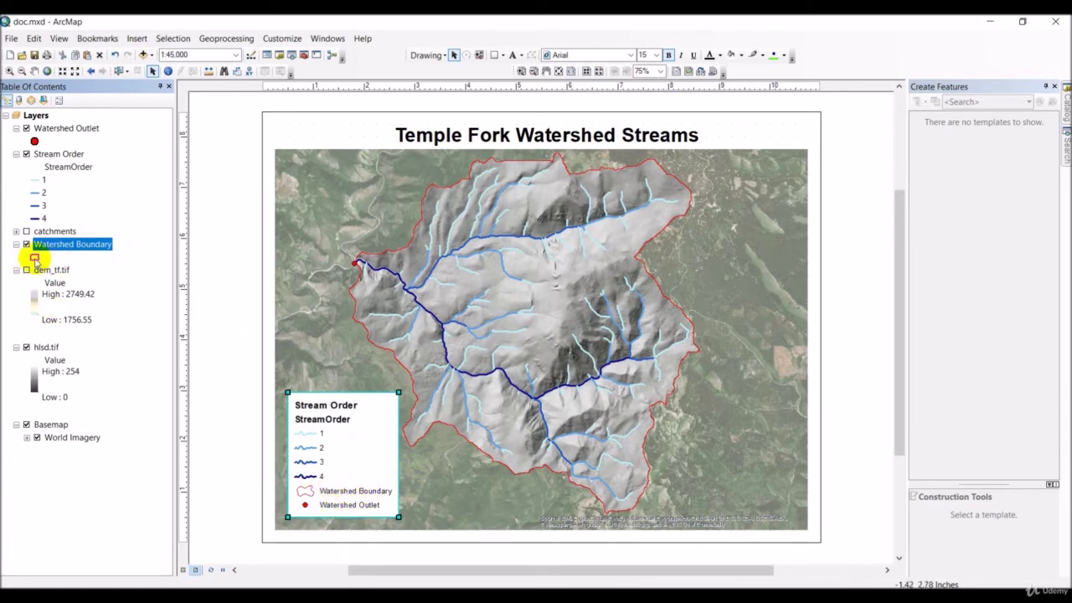
Increase the outline width of the Watershed Boundary symbol so the red border is thicker.
click(35, 258)
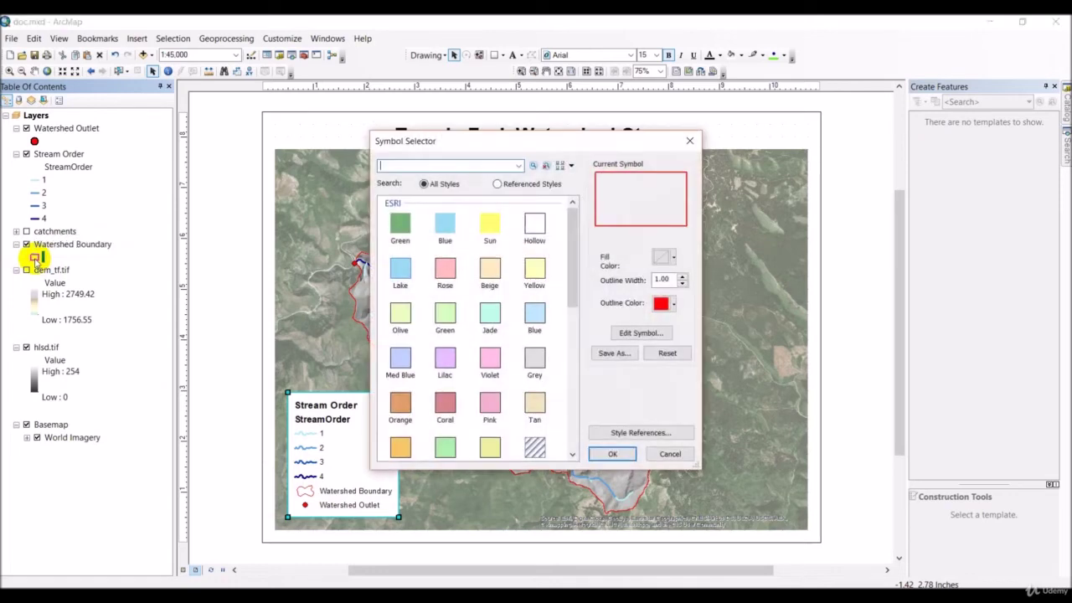
click(682, 276)
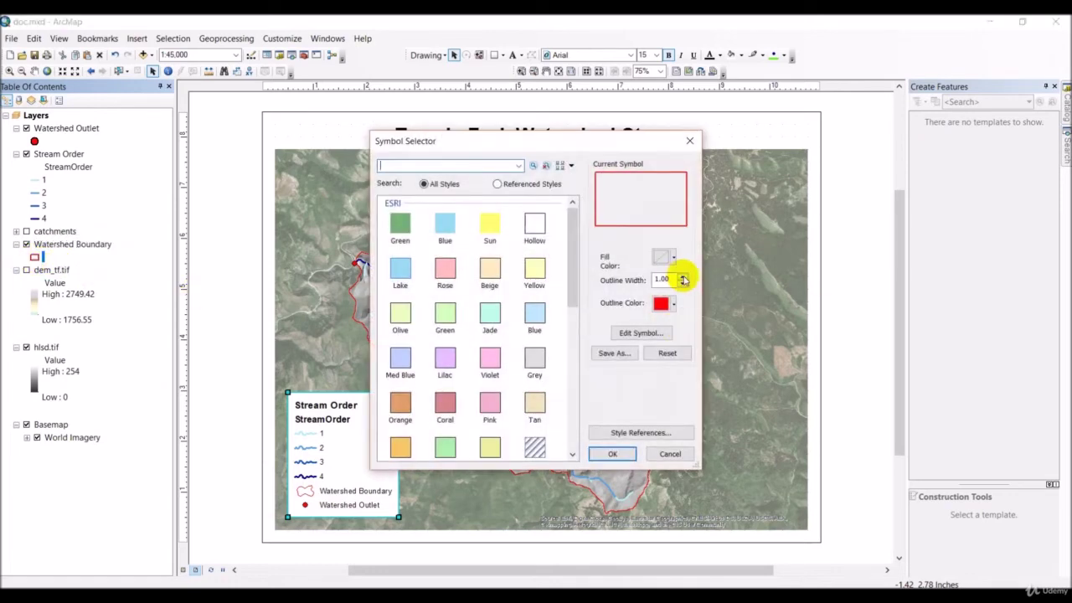
click(613, 453)
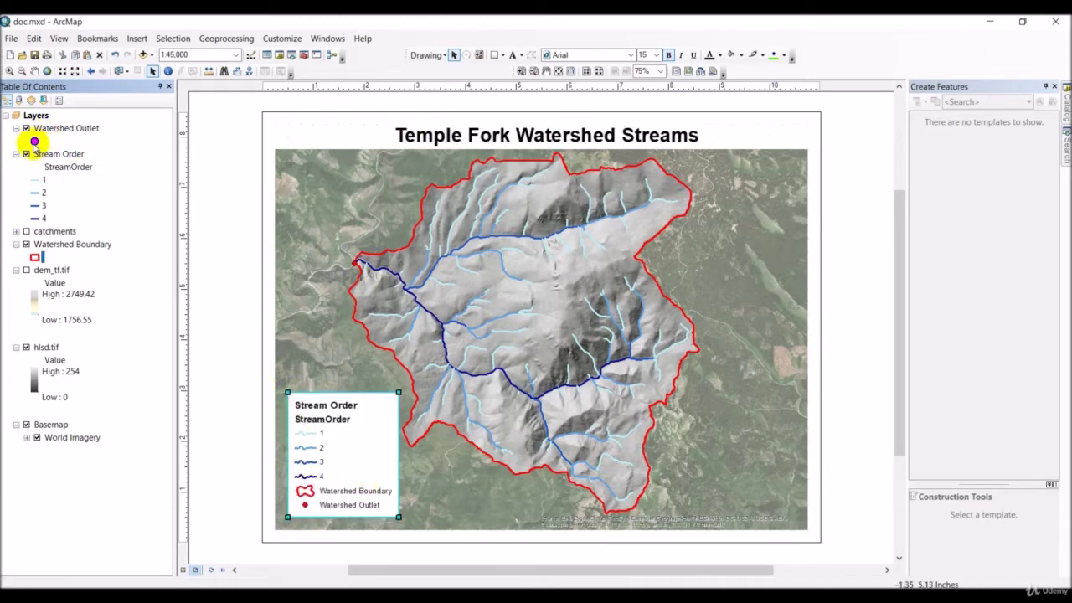
Change the color of the Watershed Outlet point symbol to bright green.
click(34, 142)
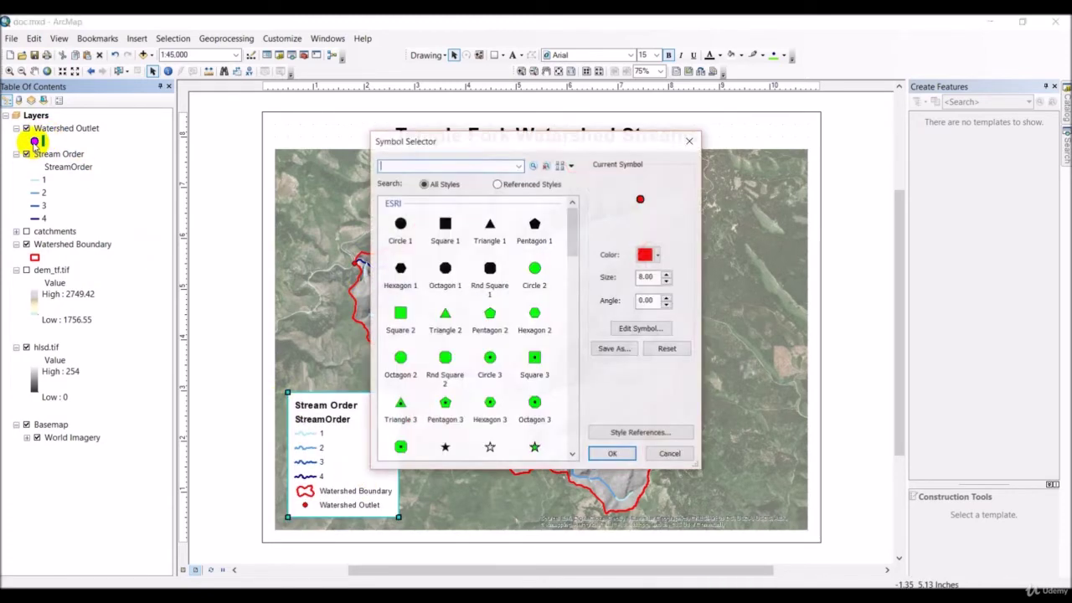
click(659, 255)
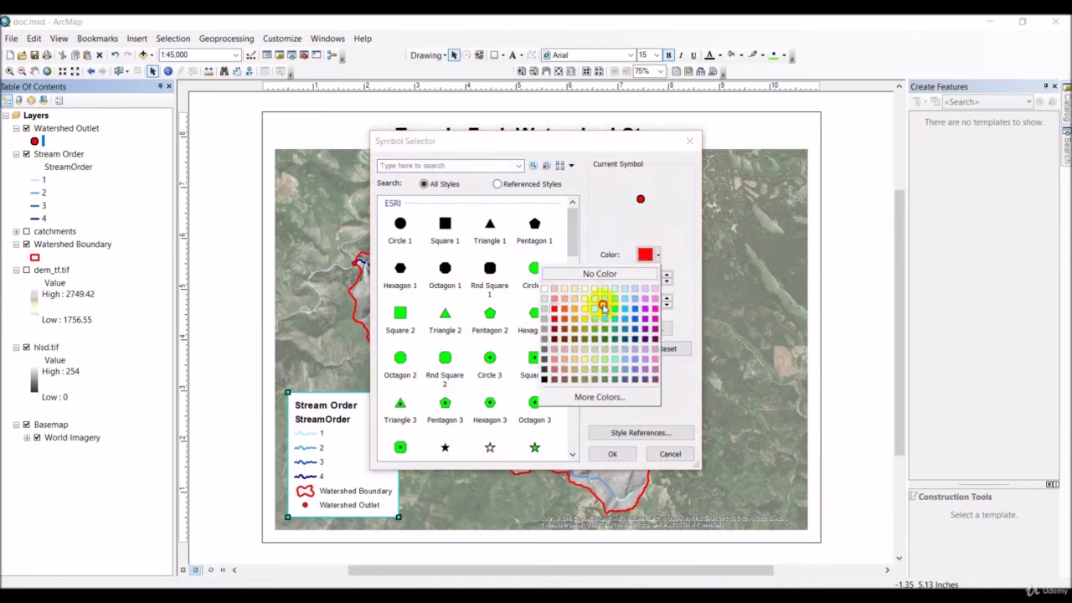
click(605, 308)
click(612, 454)
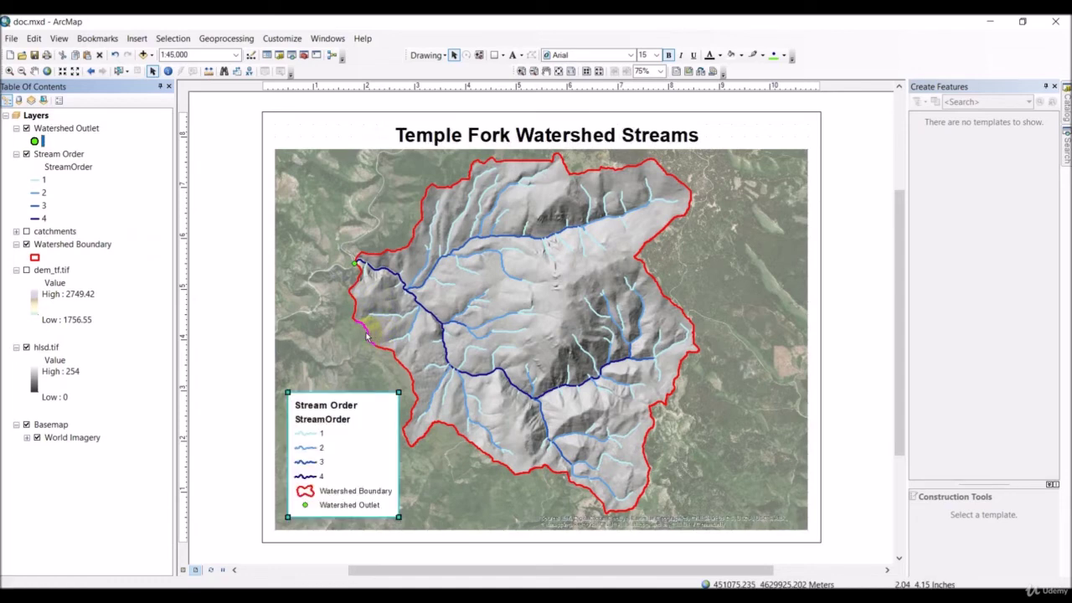
Apply the Horizontal Single Symbol Layer Name and Label style to the Stream Order legend item.
right_click(351, 427)
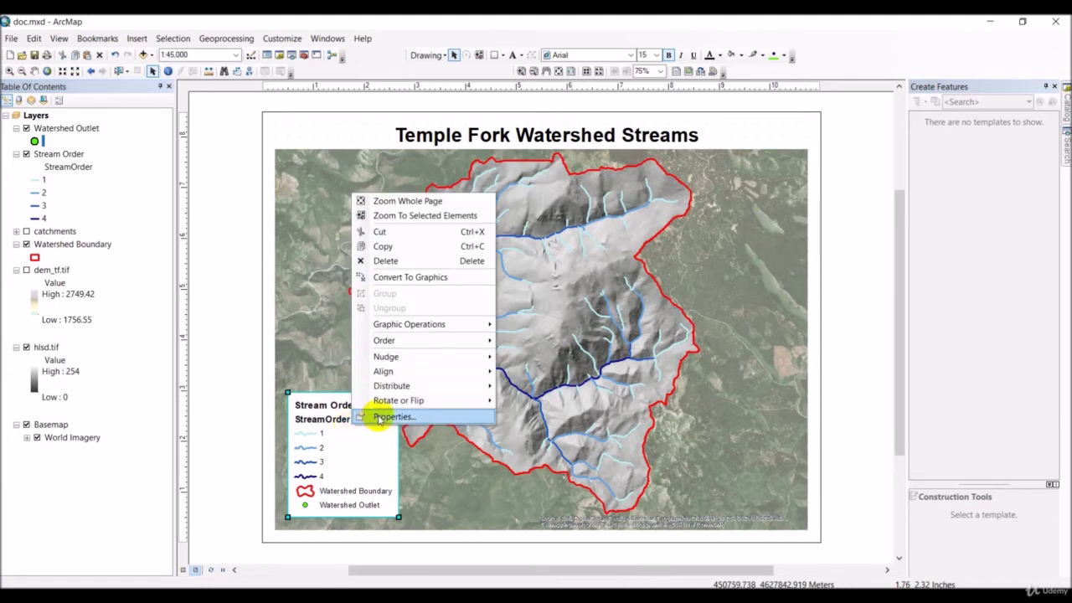
click(381, 417)
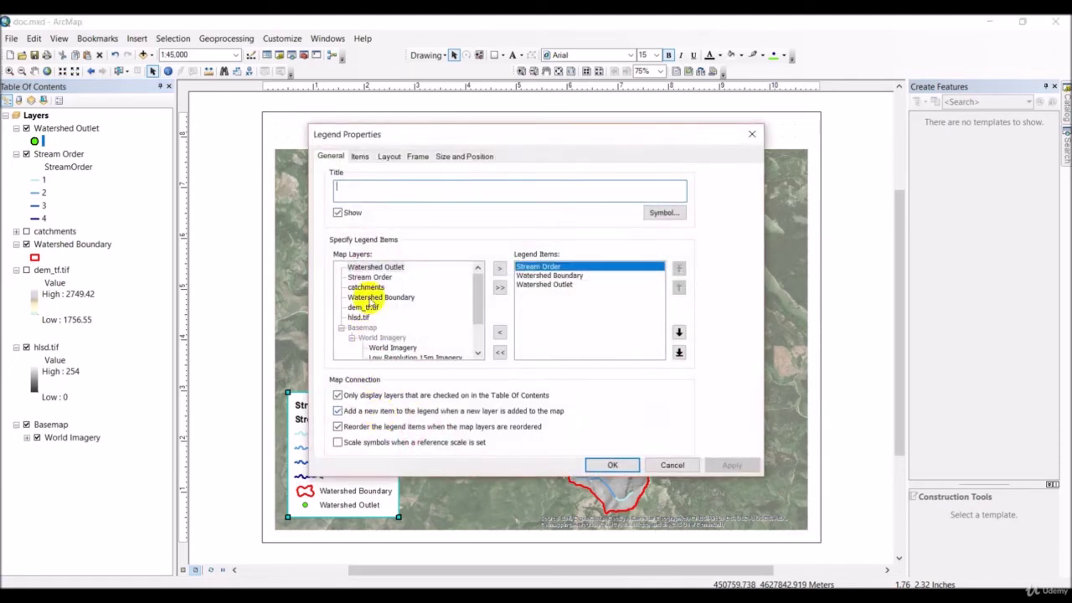
click(360, 156)
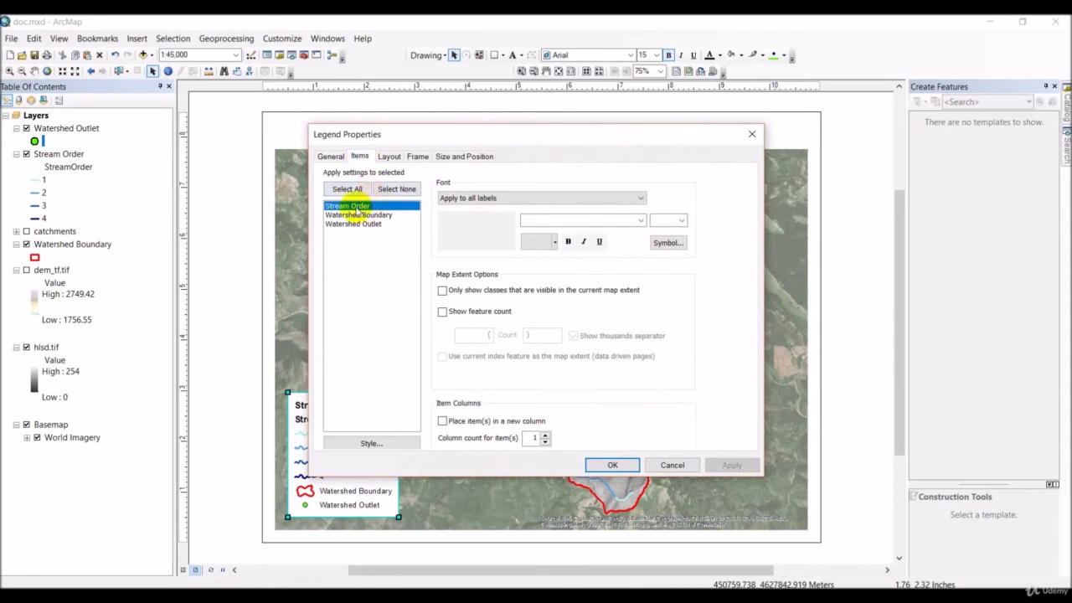
click(373, 443)
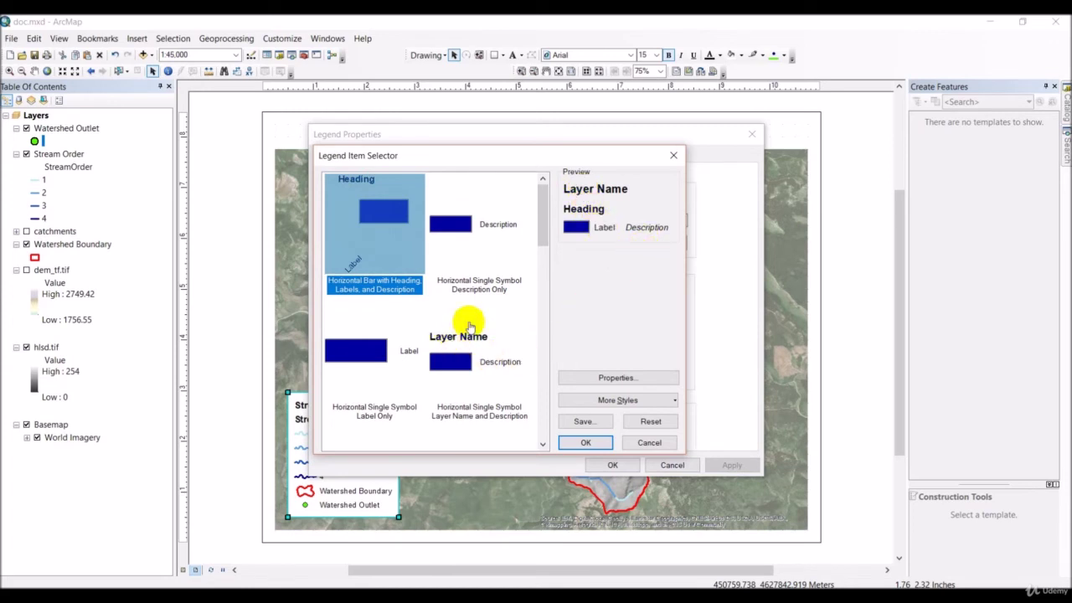
scroll(478, 311, down, 3)
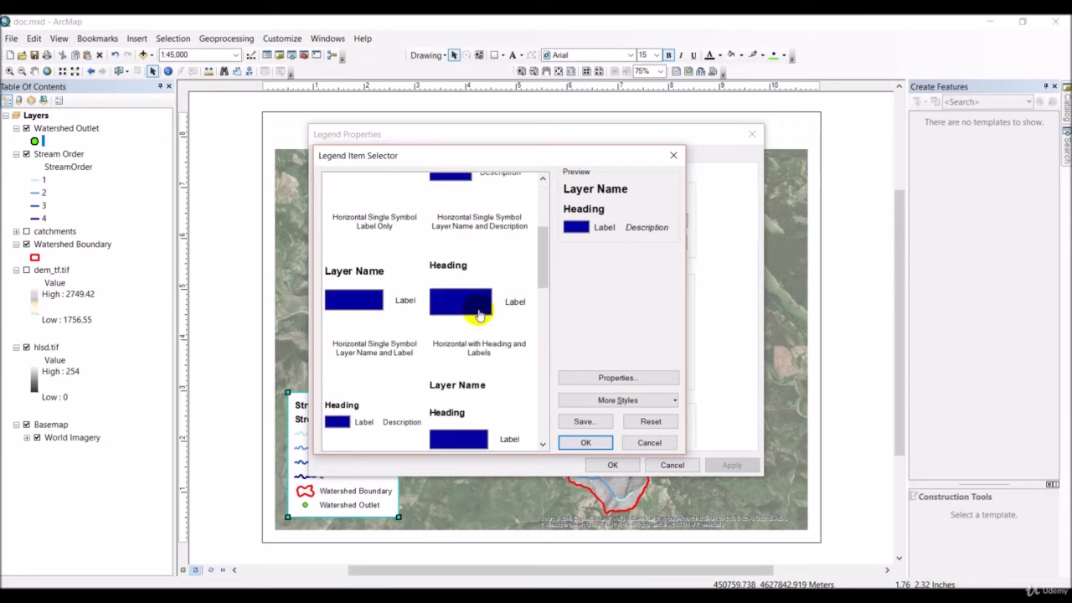
click(366, 274)
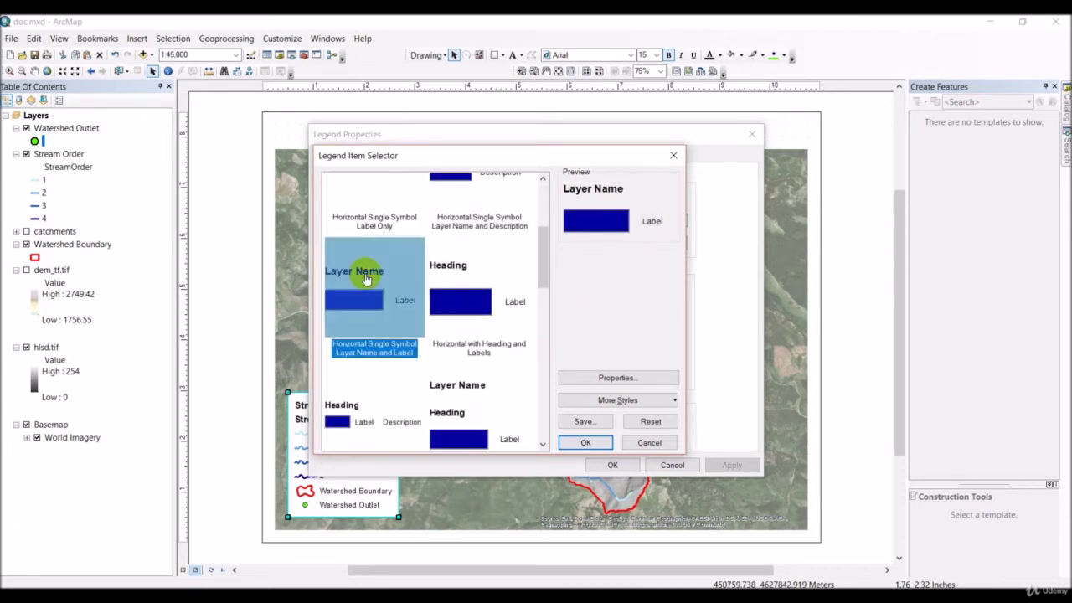
click(587, 443)
click(612, 465)
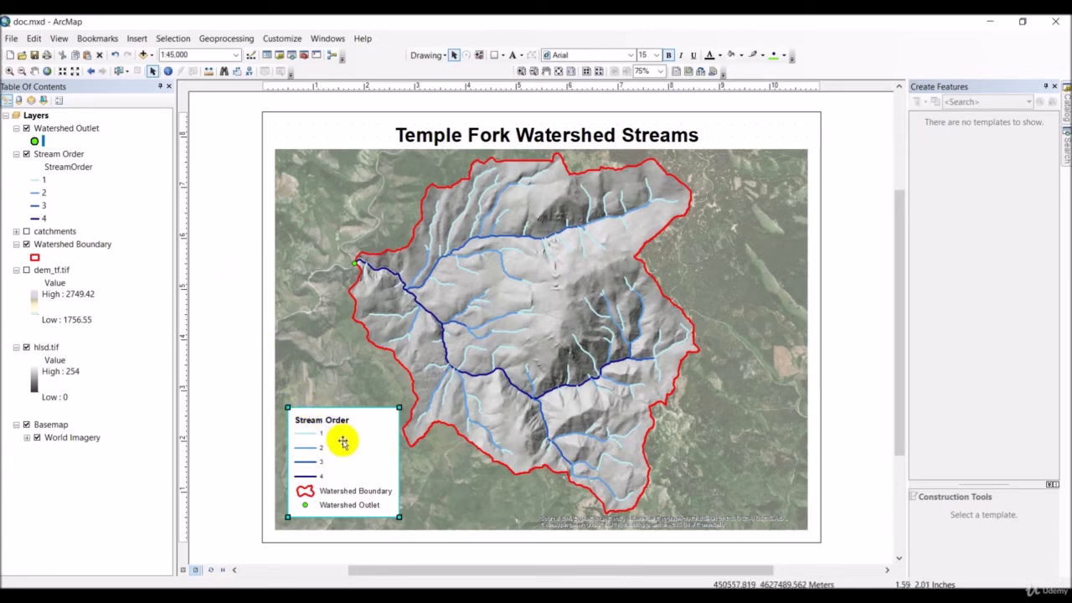
Open the legend properties and examine the label text symbols and the general, frame, and size and position settings.
right_click(342, 443)
click(377, 432)
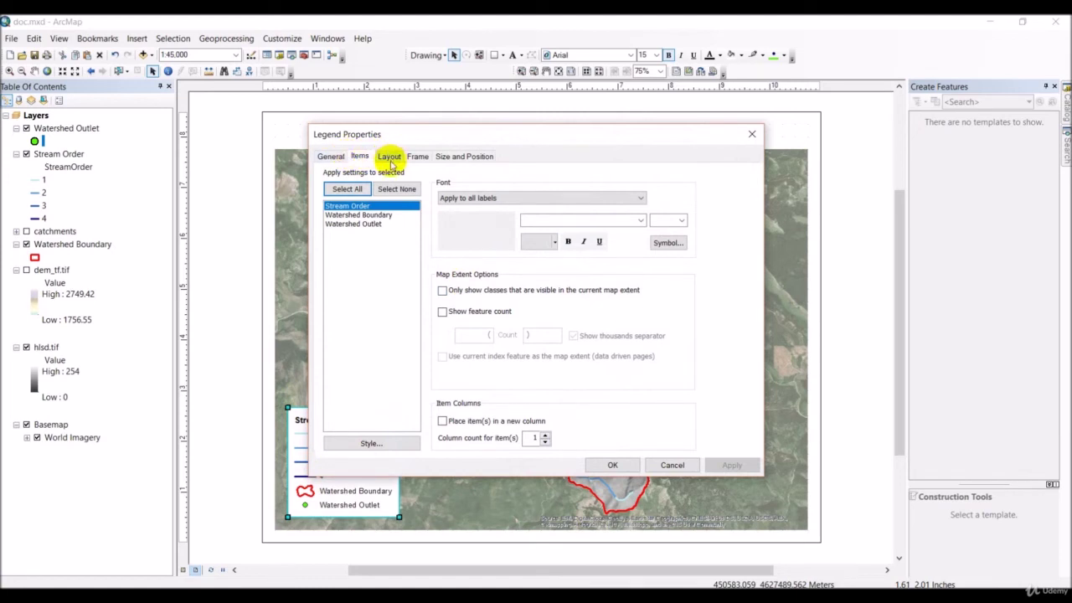
click(671, 246)
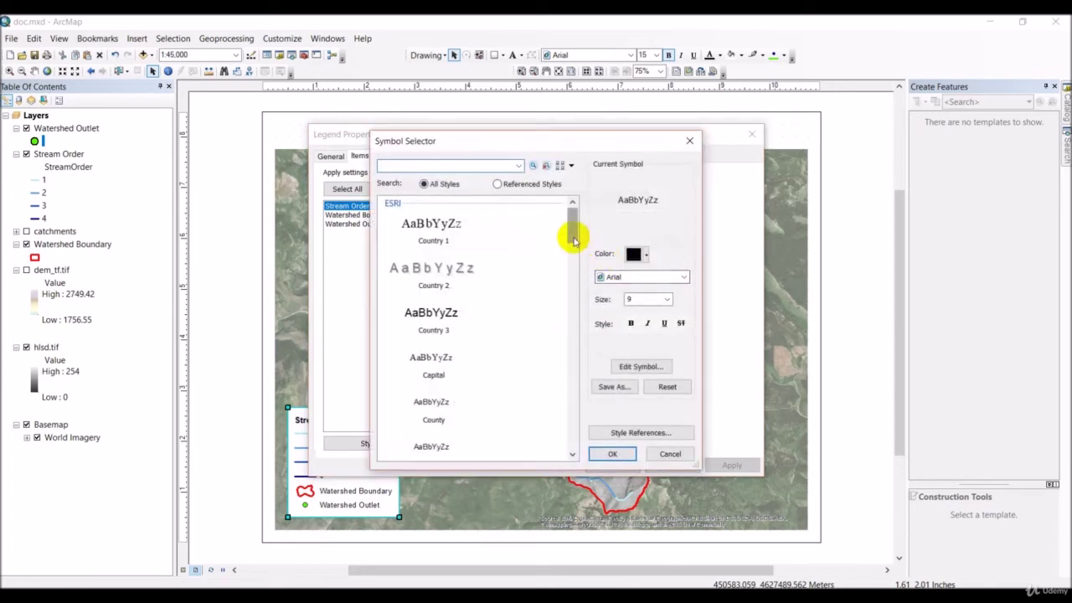
drag(575, 222, 598, 282)
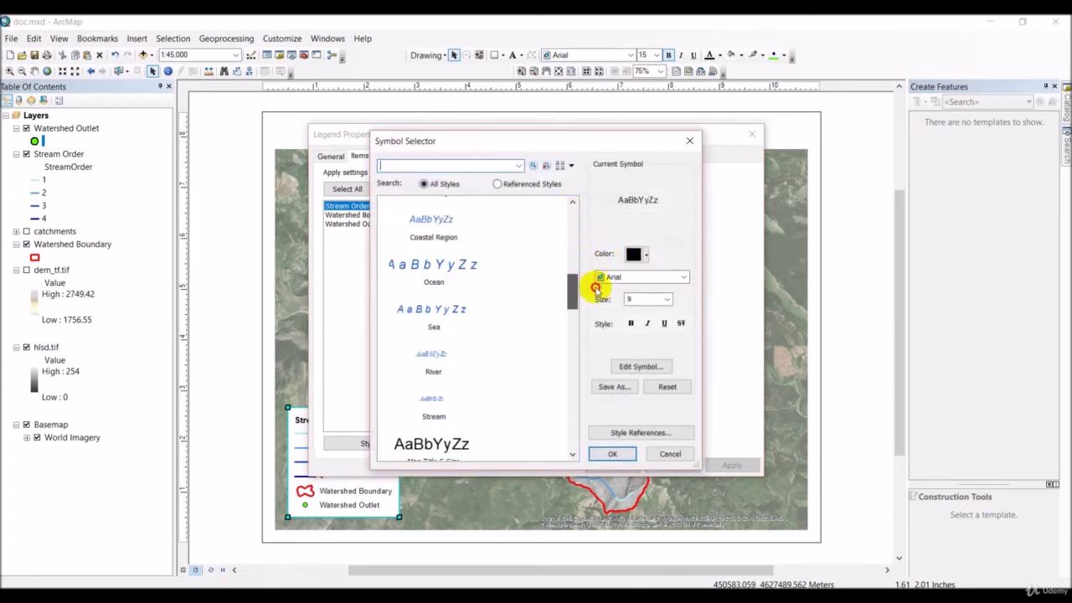
click(688, 144)
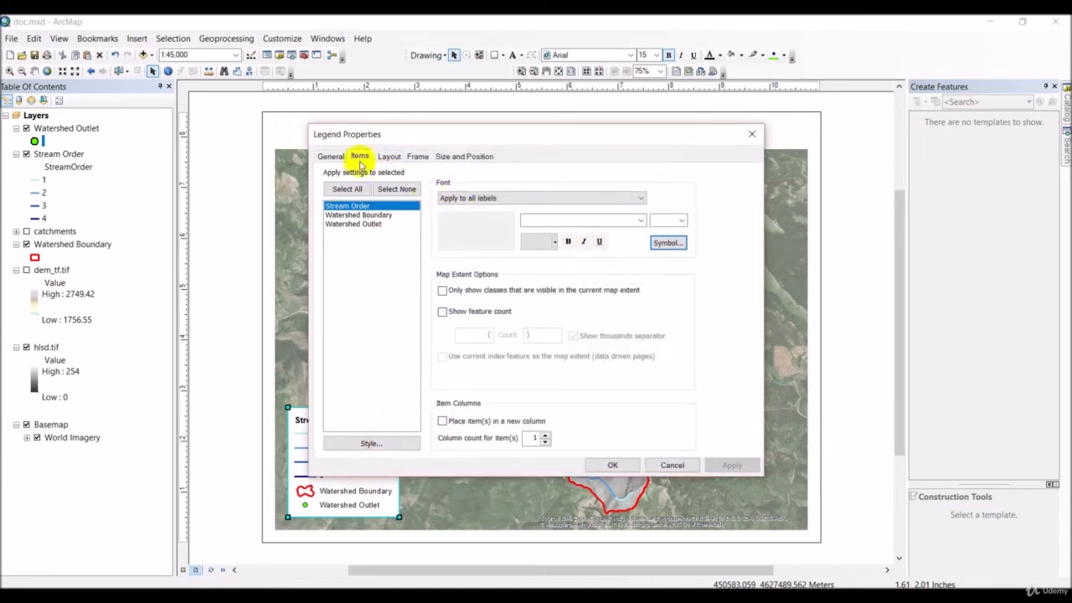
click(334, 158)
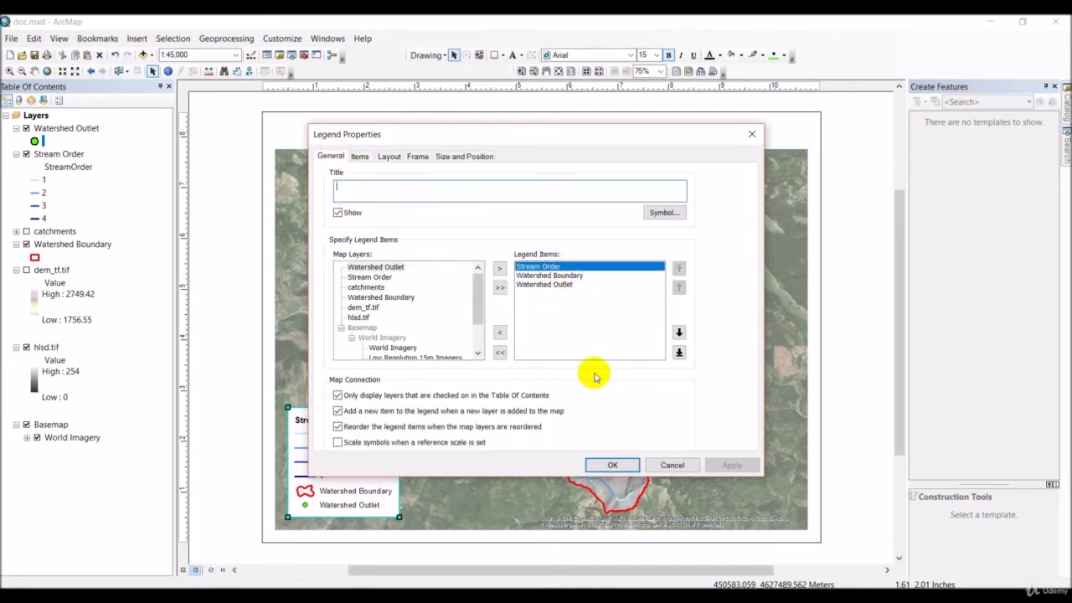
click(416, 155)
click(450, 158)
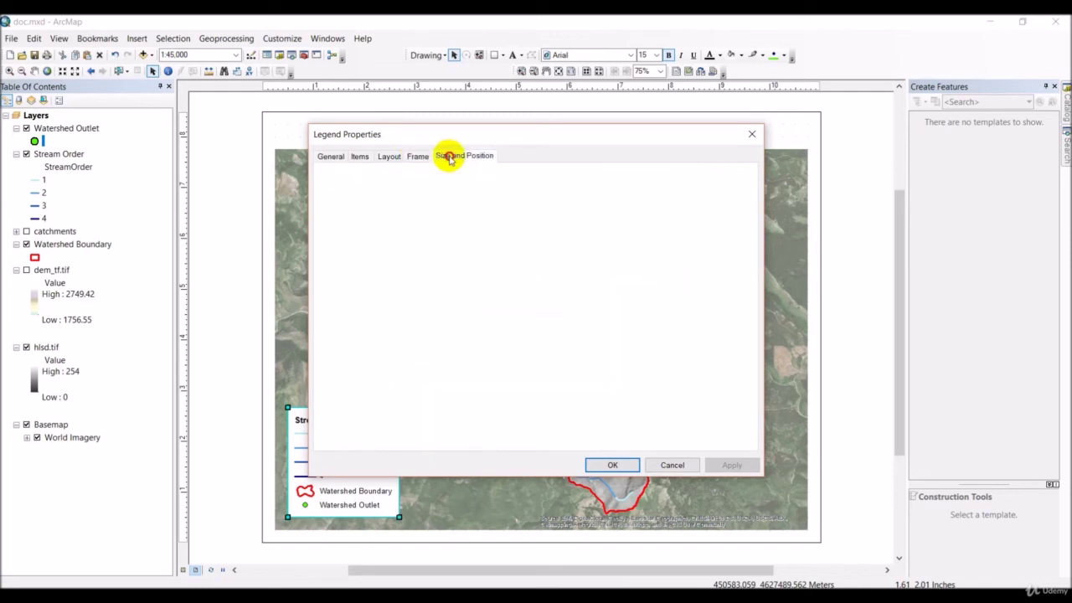
Set the legend's default line patch to Flowing Water and apply the legend properties.
click(385, 159)
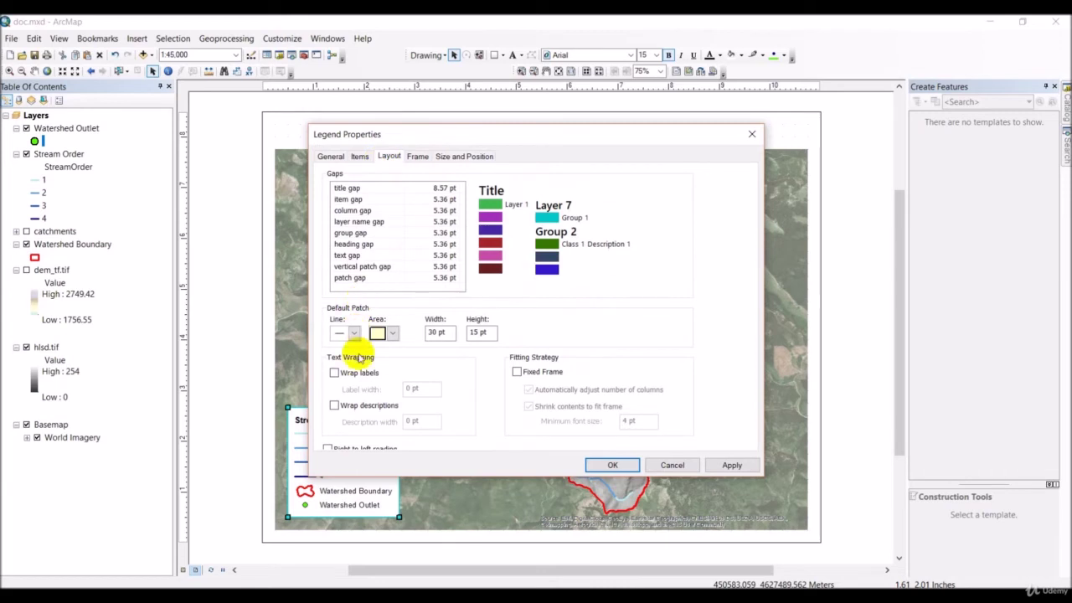
click(353, 334)
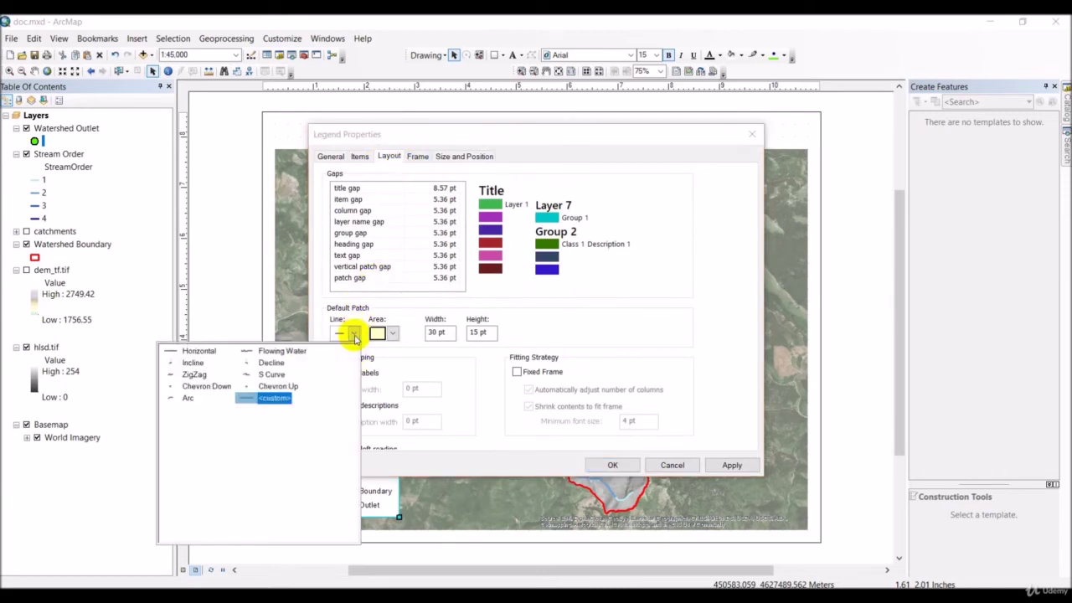
click(276, 351)
click(618, 464)
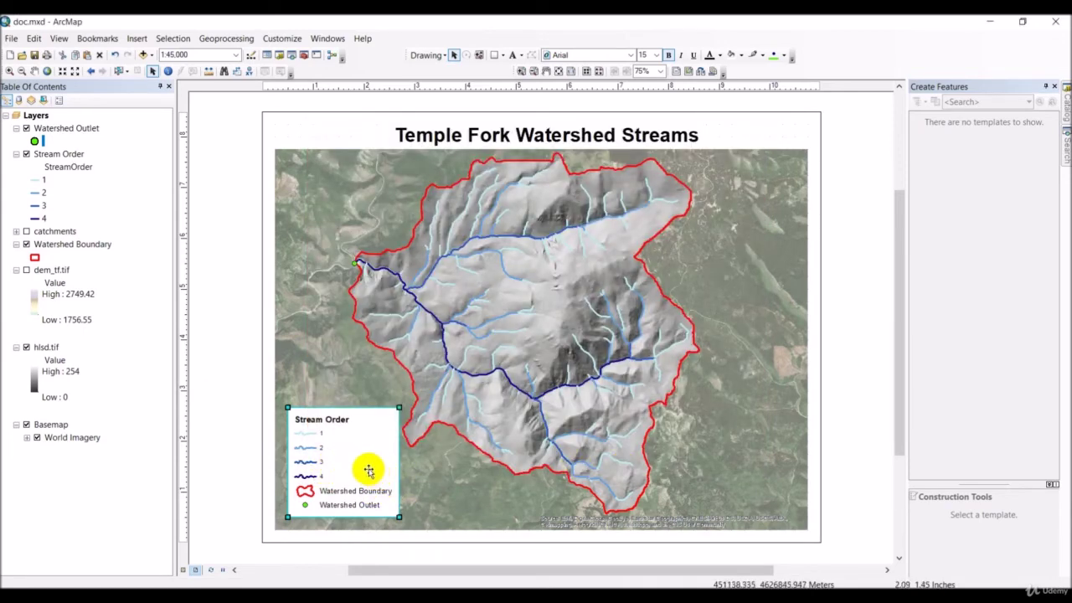
Insert a scale bar in kilometers with 4 divisions and 0 subdivisions.
click(137, 38)
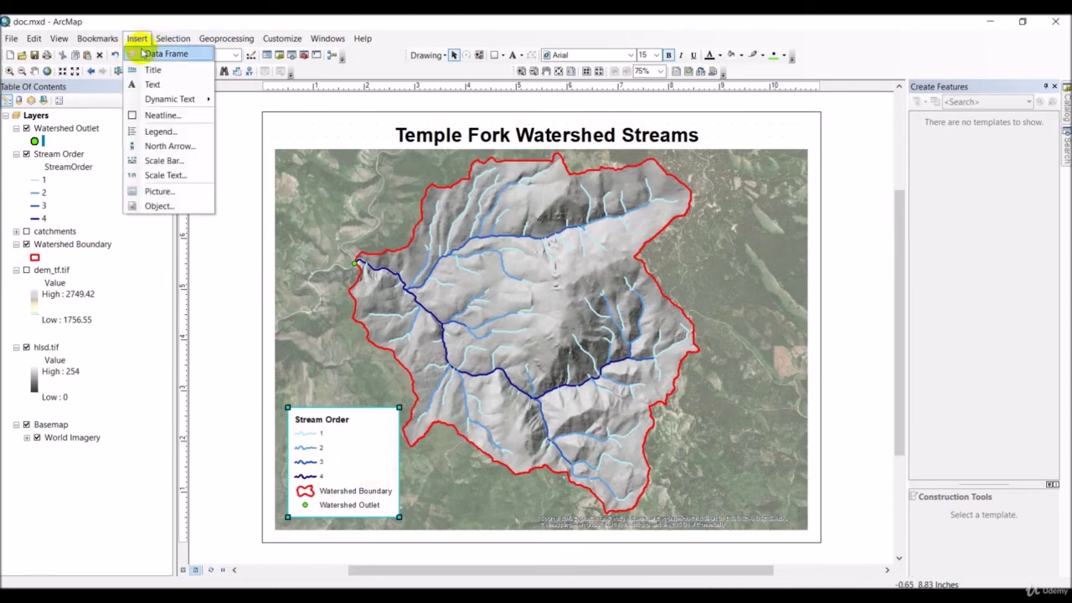
click(162, 160)
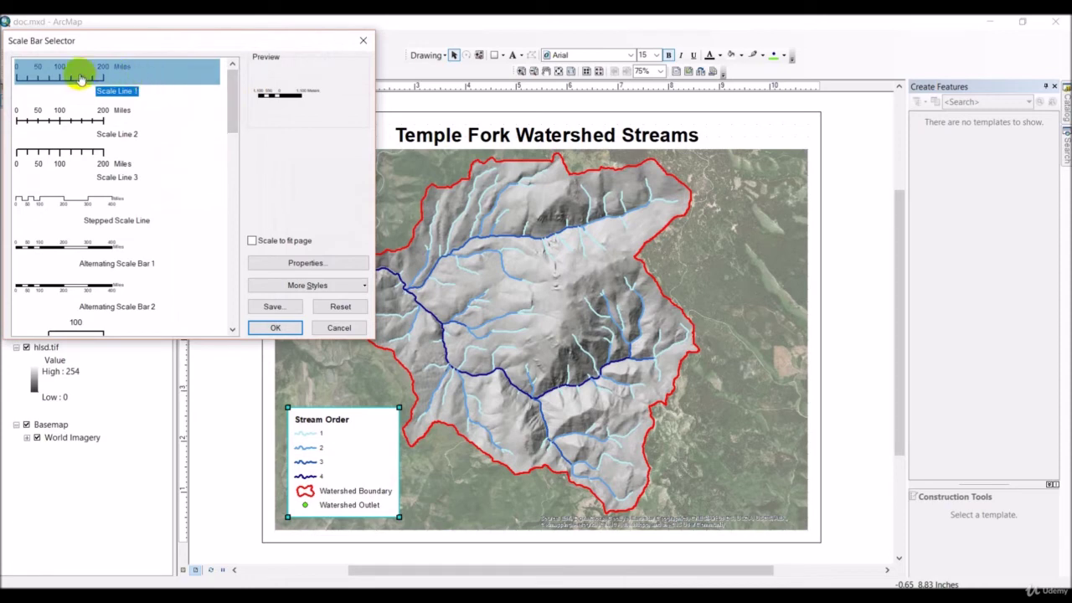
click(297, 263)
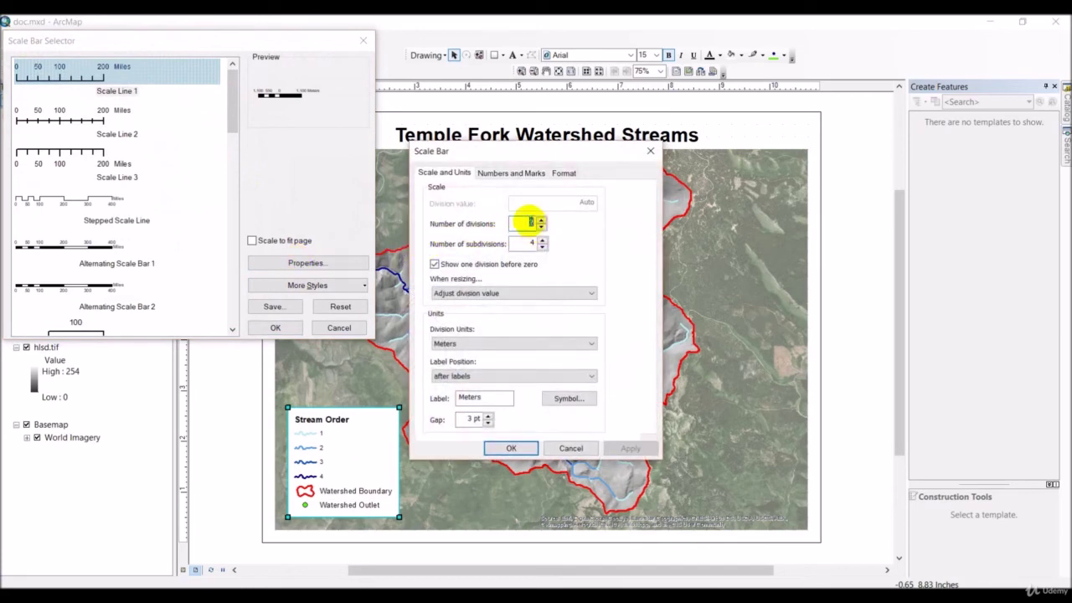
click(526, 221)
double_click(529, 221)
text(4)
double_click(532, 243)
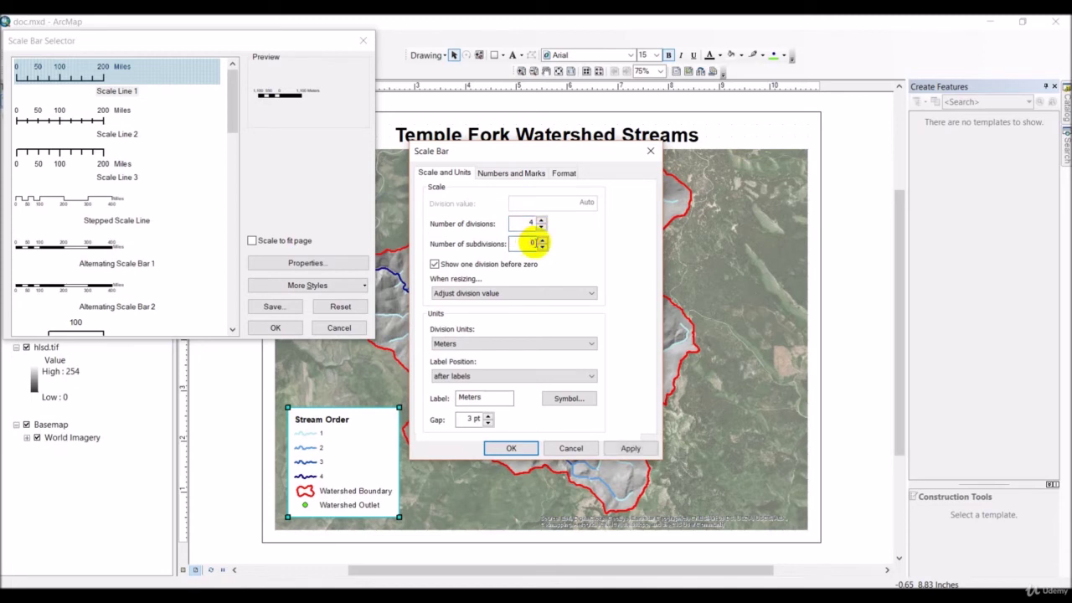
click(527, 343)
click(457, 400)
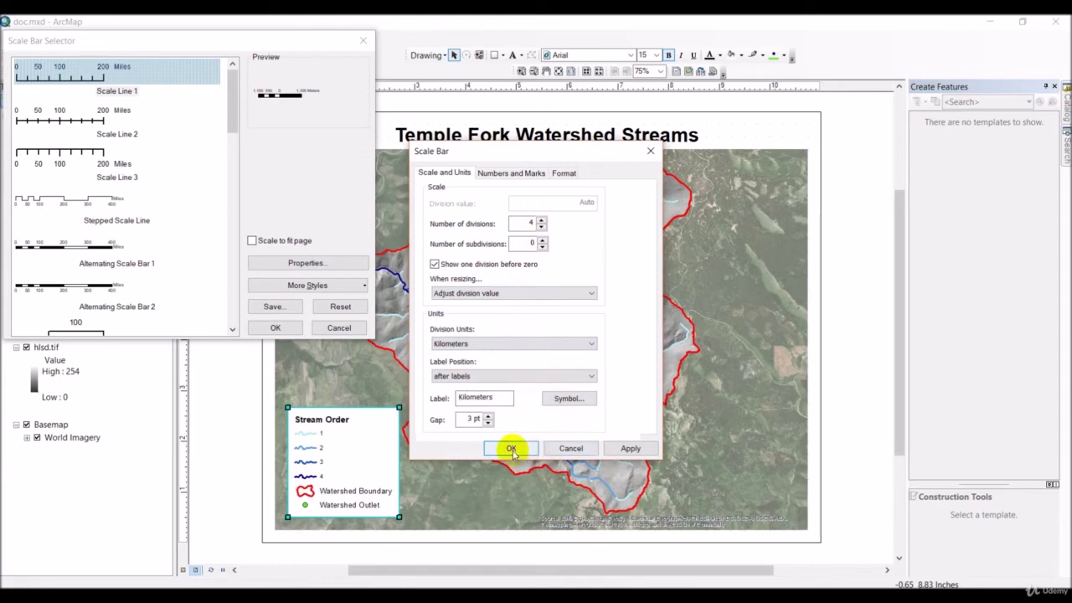
click(512, 450)
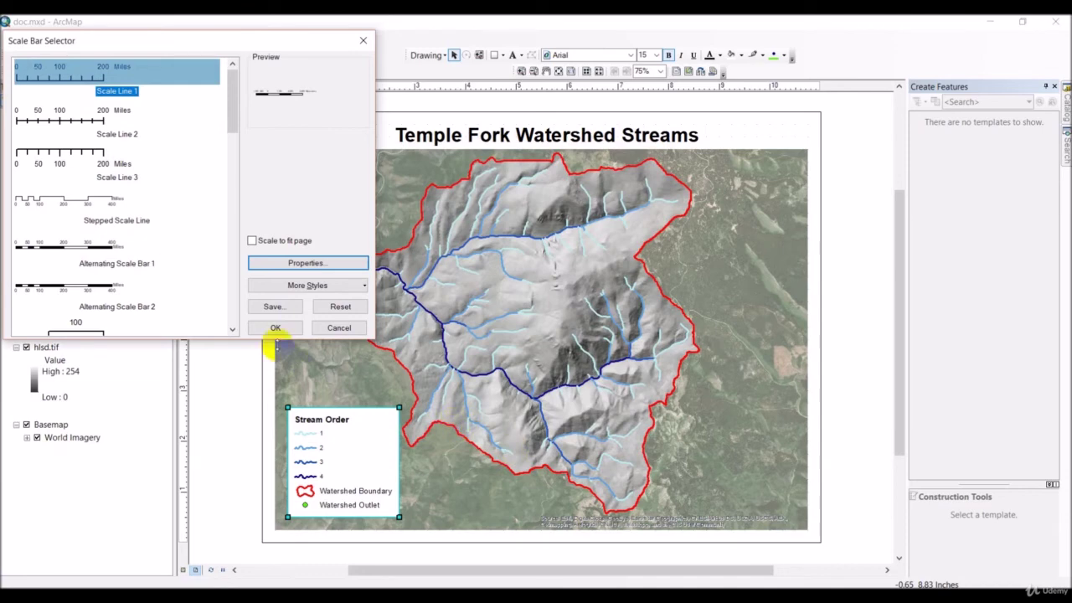
click(276, 328)
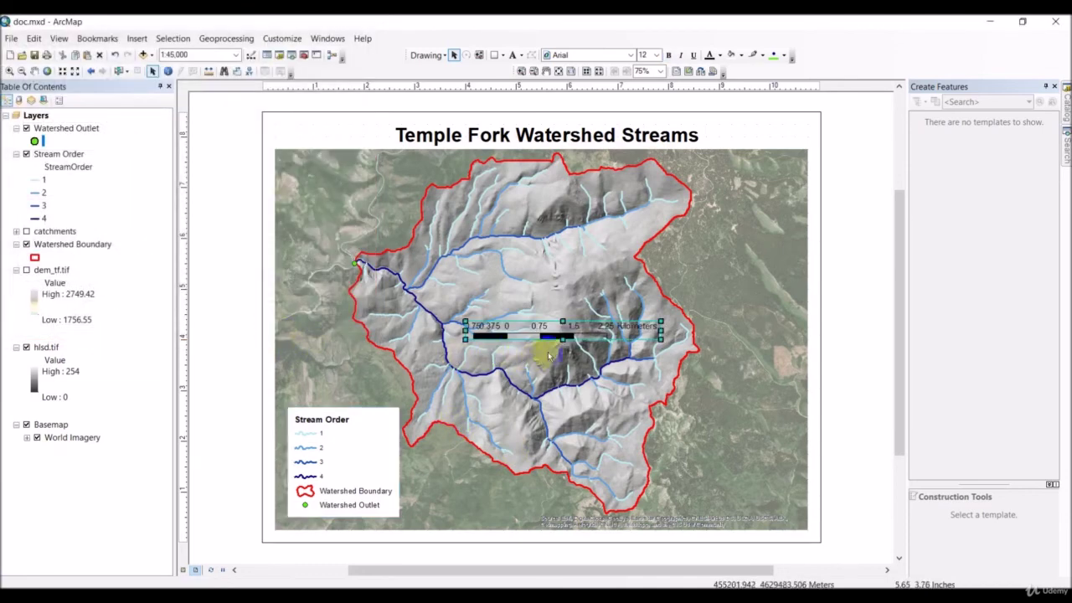
Delete the kilometer scale bar from the layout.
right_click(565, 335)
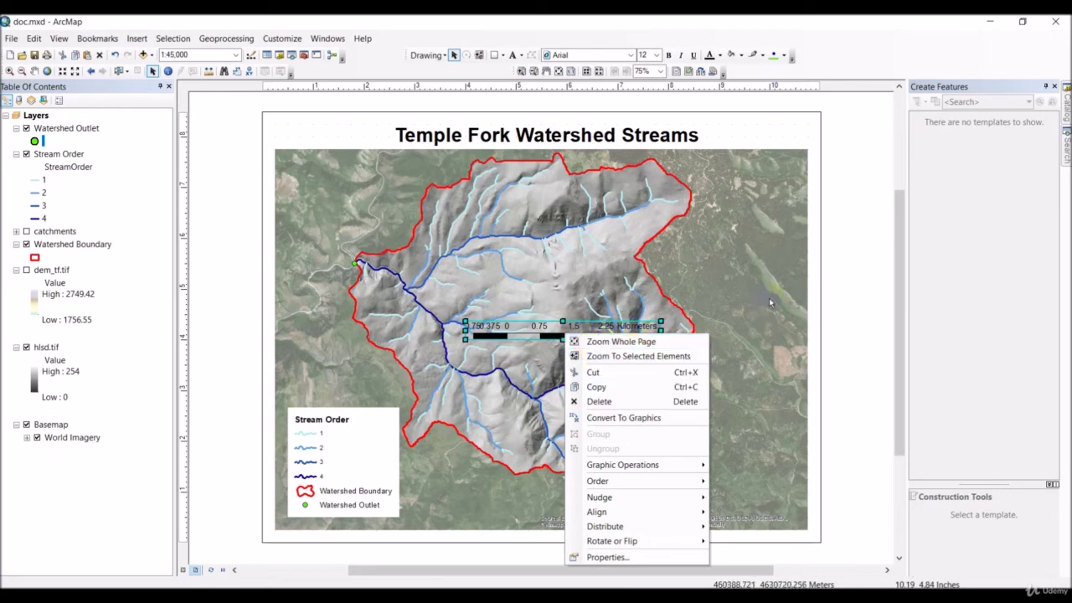
click(518, 331)
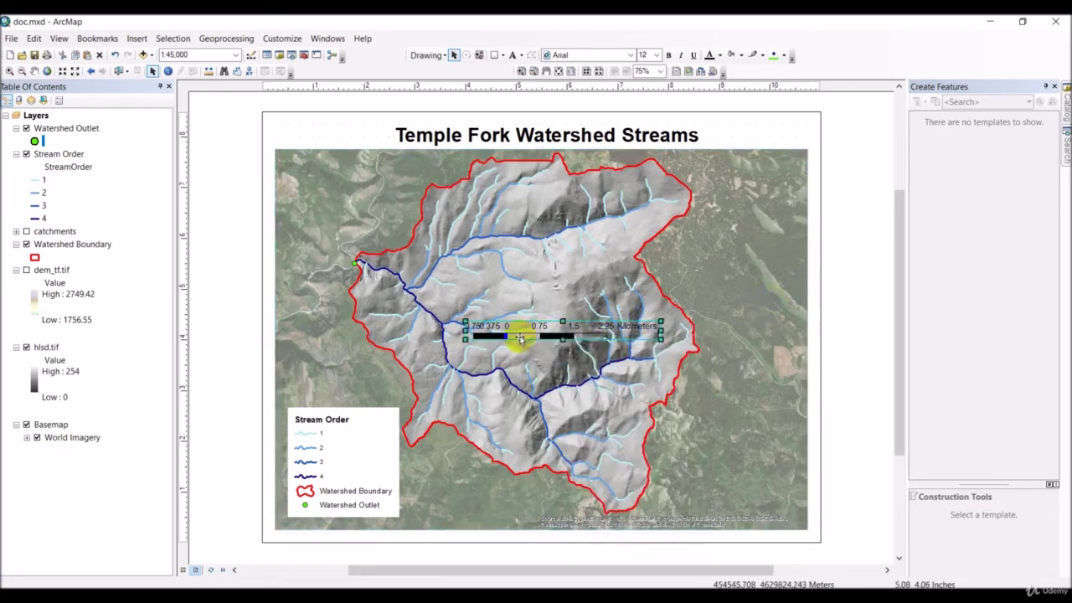
key(Delete)
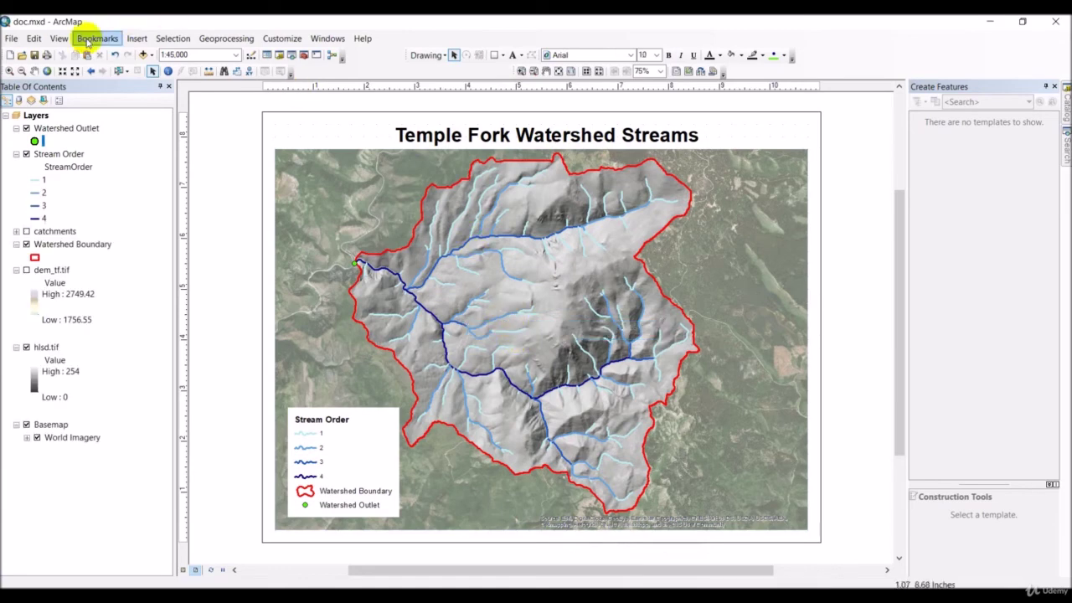
Insert a Scale Line 1 scale bar in miles with 4 divisions and 0 subdivisions.
click(137, 38)
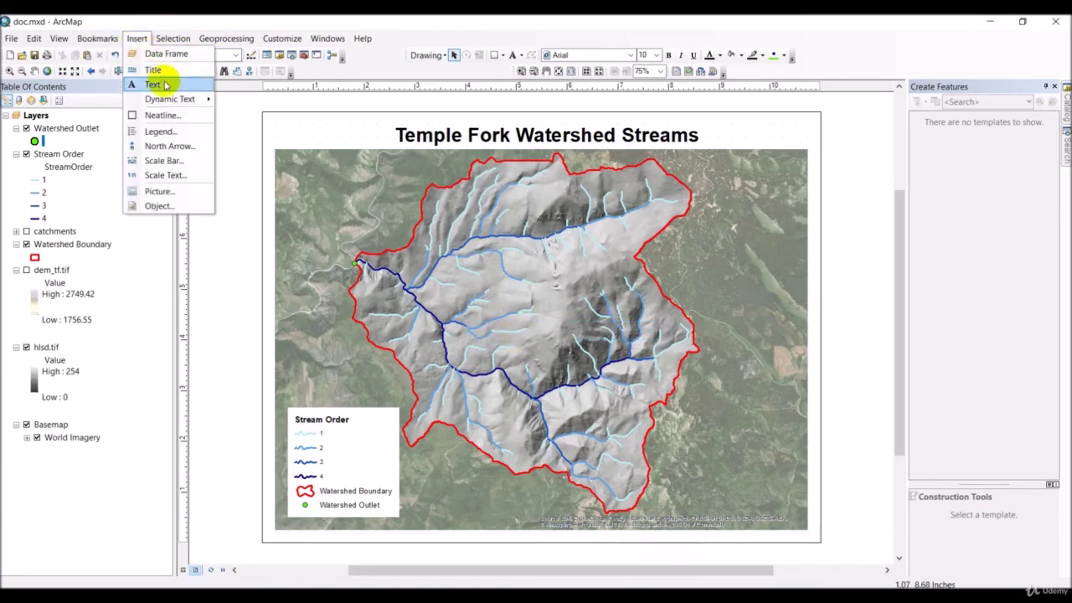
click(176, 159)
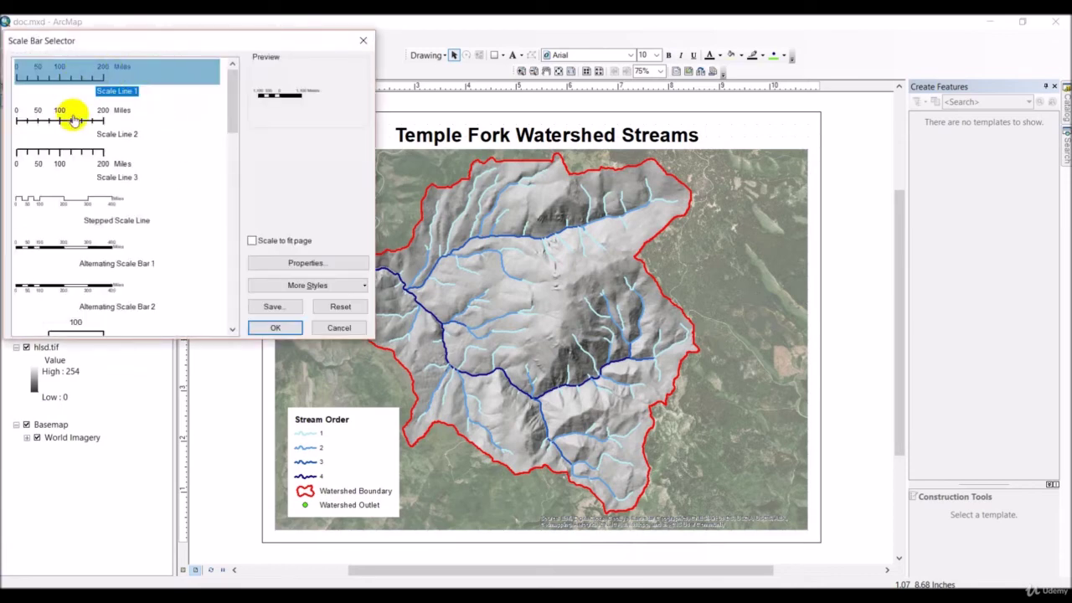
click(74, 119)
click(84, 77)
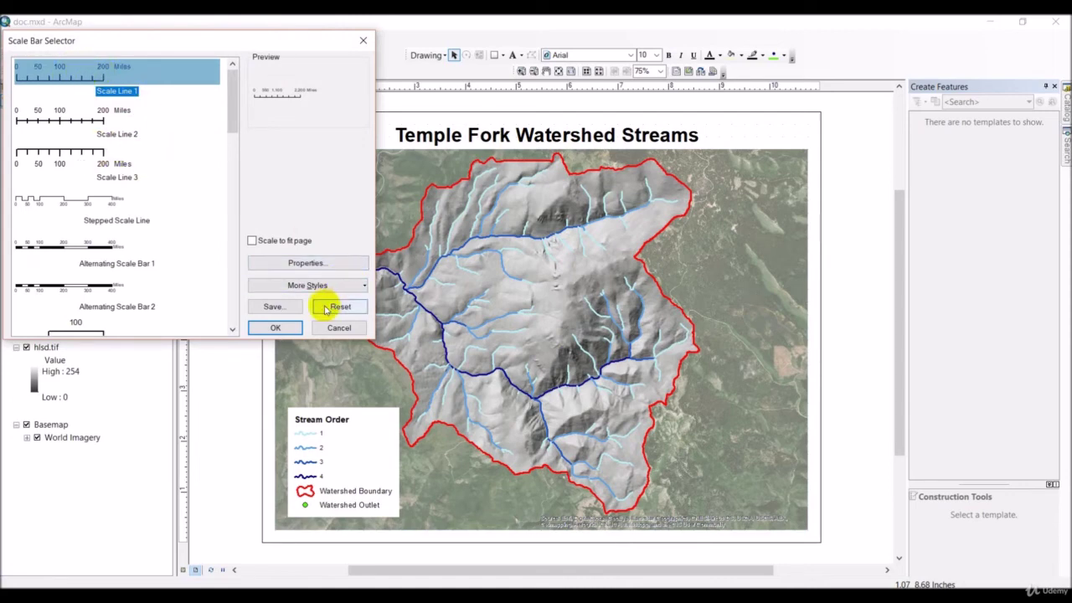
click(307, 263)
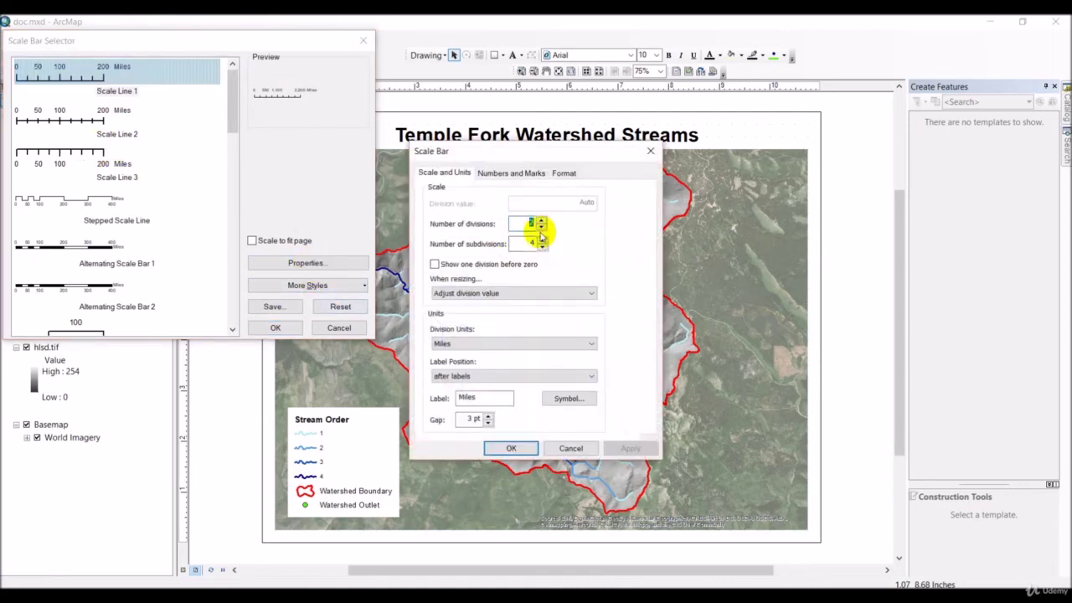
text(4)
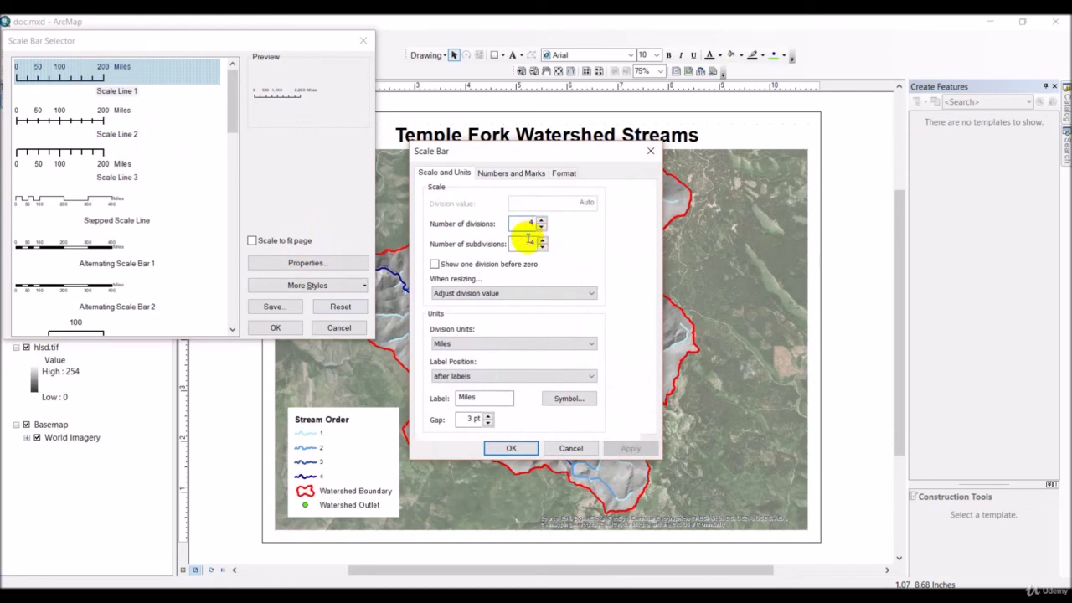
double_click(536, 242)
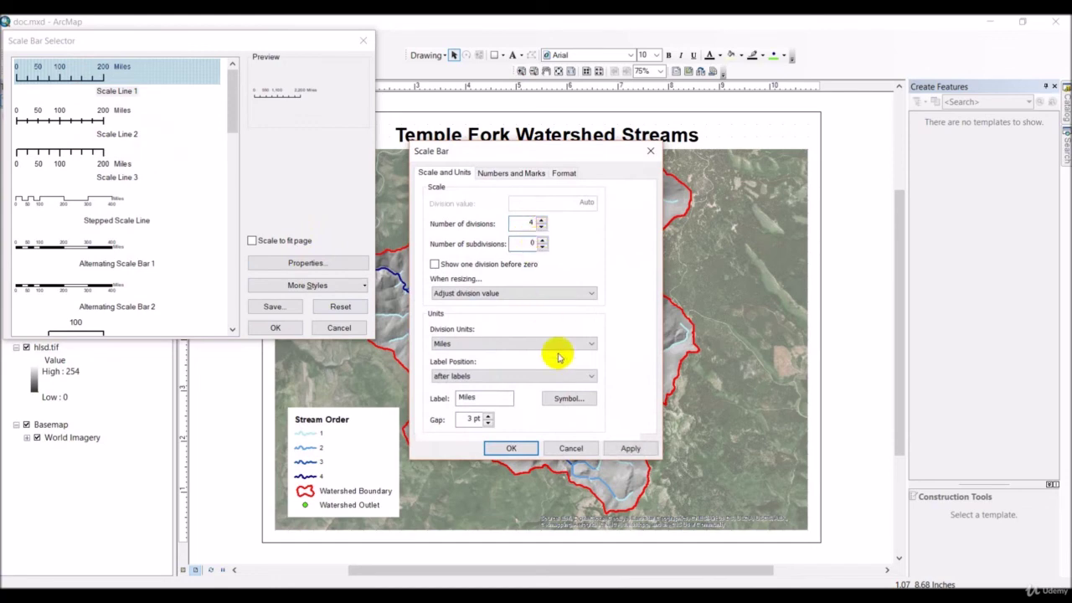
click(512, 448)
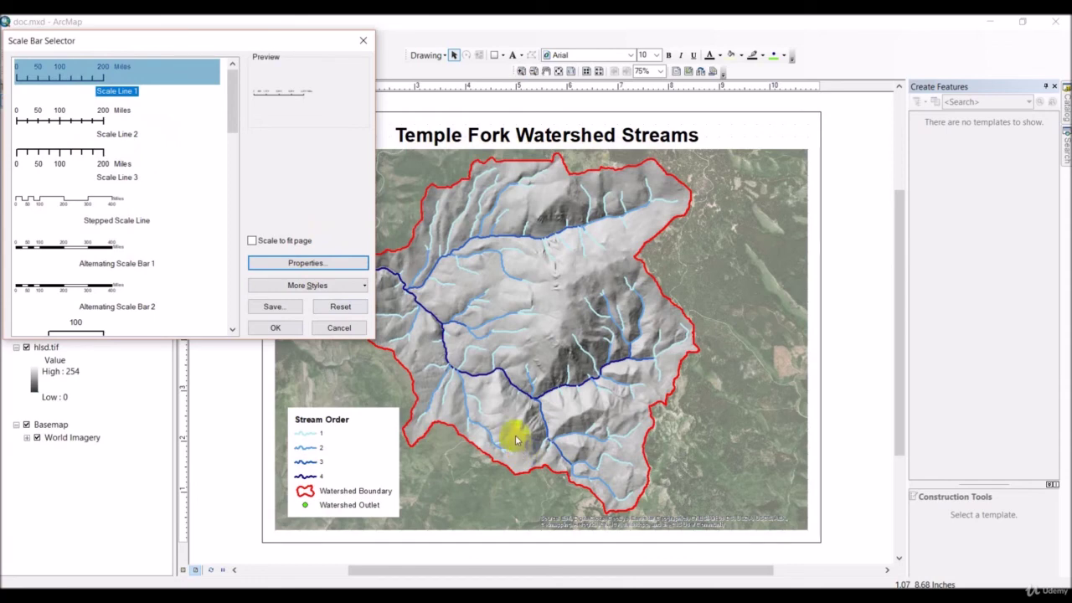
click(275, 326)
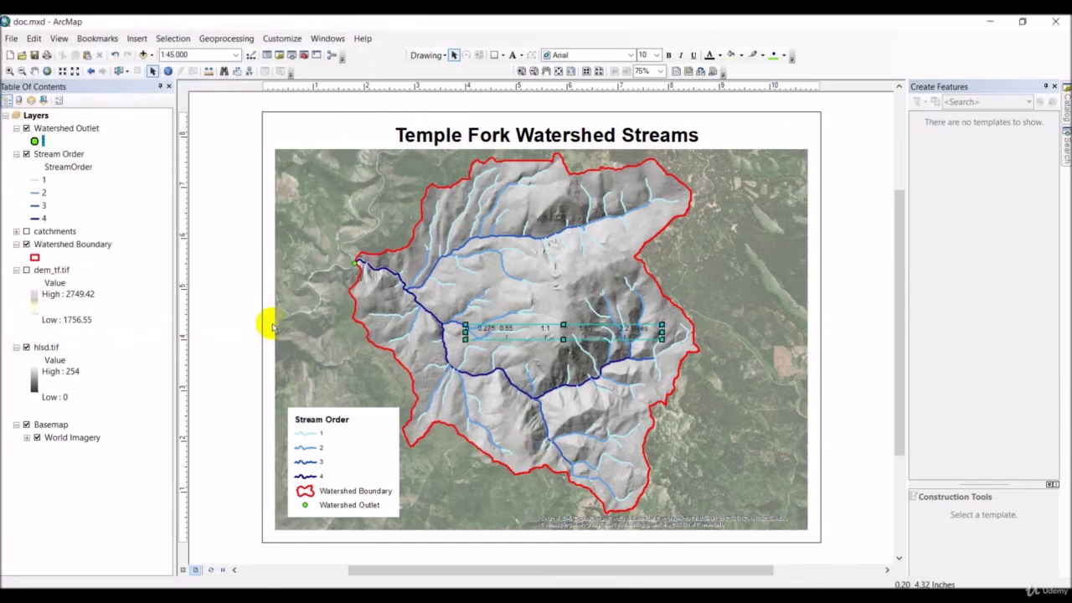
Shorten the scale bar to a 2-mile span and place it beside the legend near the map's lower edge.
drag(584, 335, 590, 298)
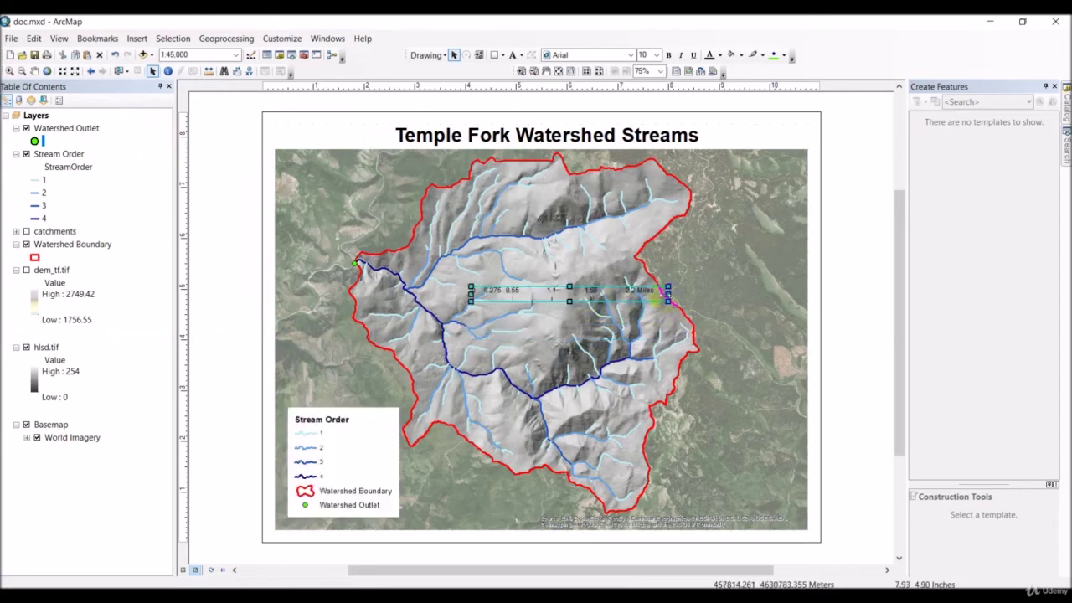
mouse_move(668, 293)
mouse_down()
mouse_move(708, 297)
mouse_move(652, 299)
mouse_up()
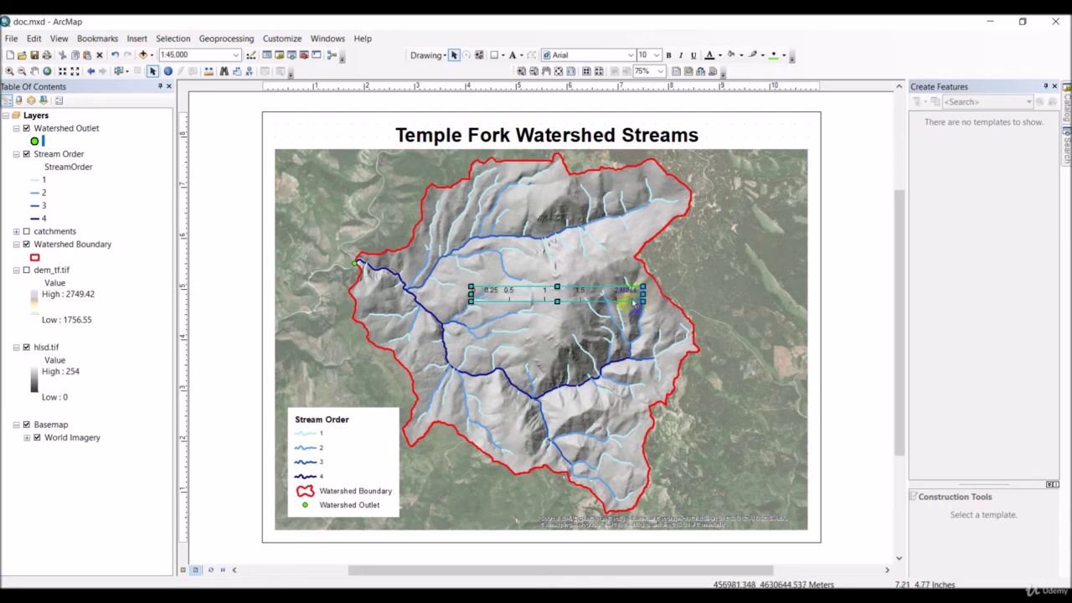
drag(581, 295, 552, 507)
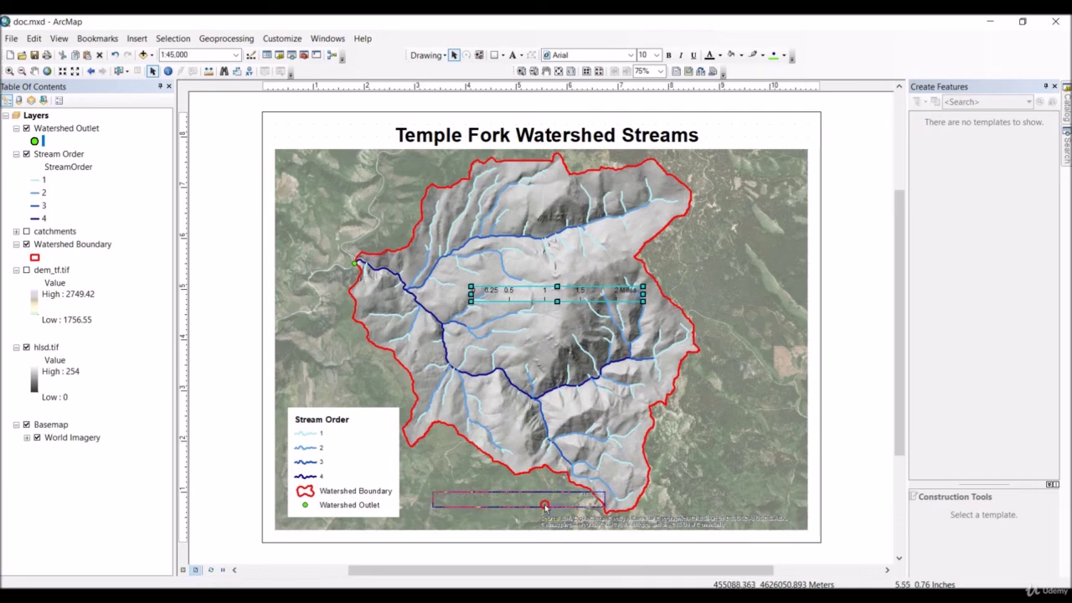
drag(532, 507, 526, 507)
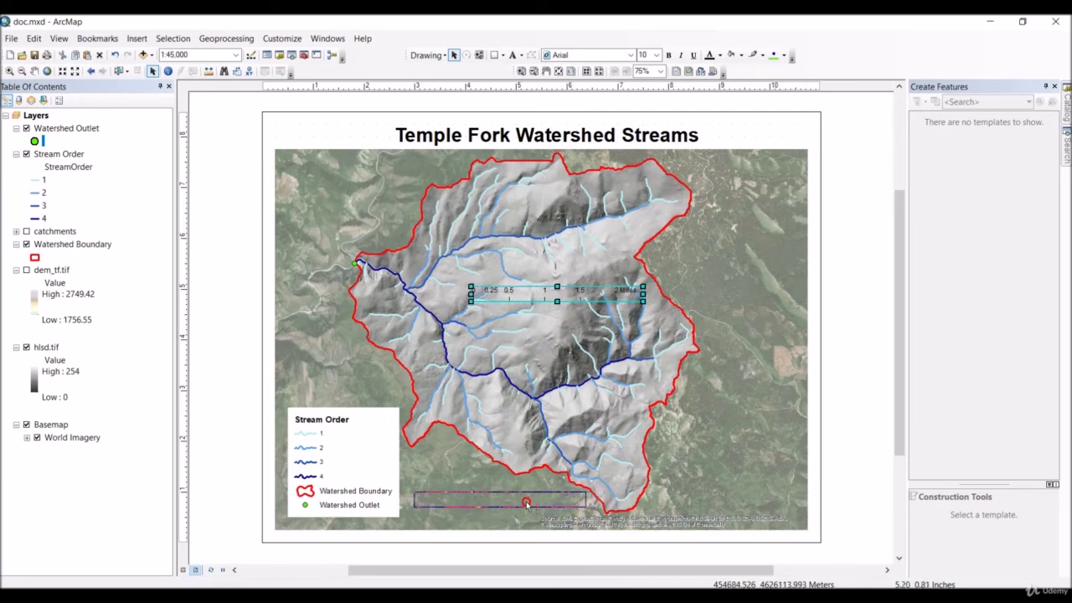
click(452, 521)
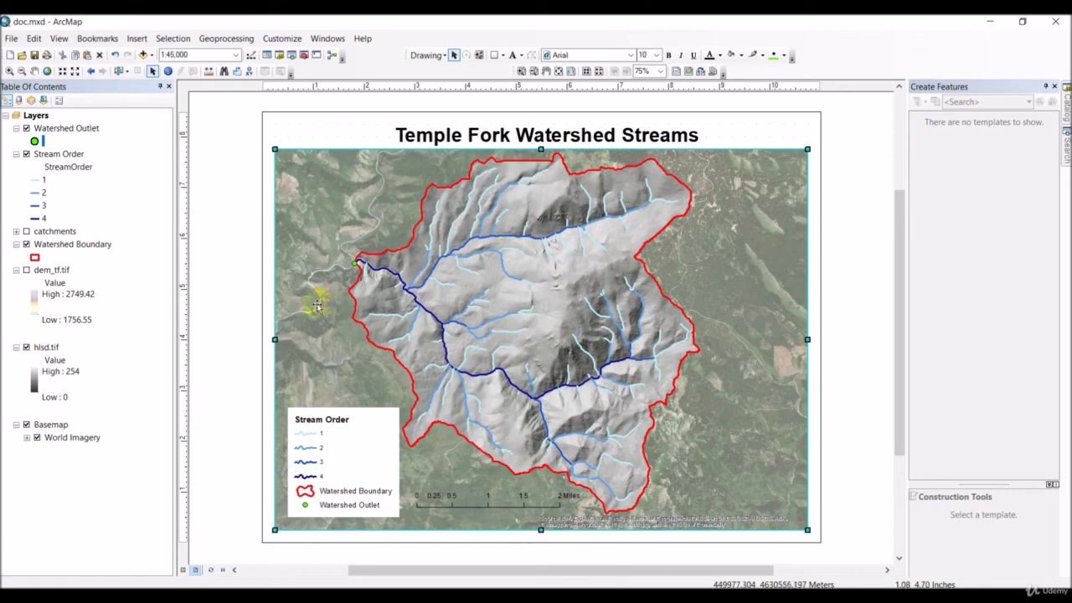
Insert an ESRI North 2 north arrow and place it in the upper-right corner of the legend box.
click(137, 39)
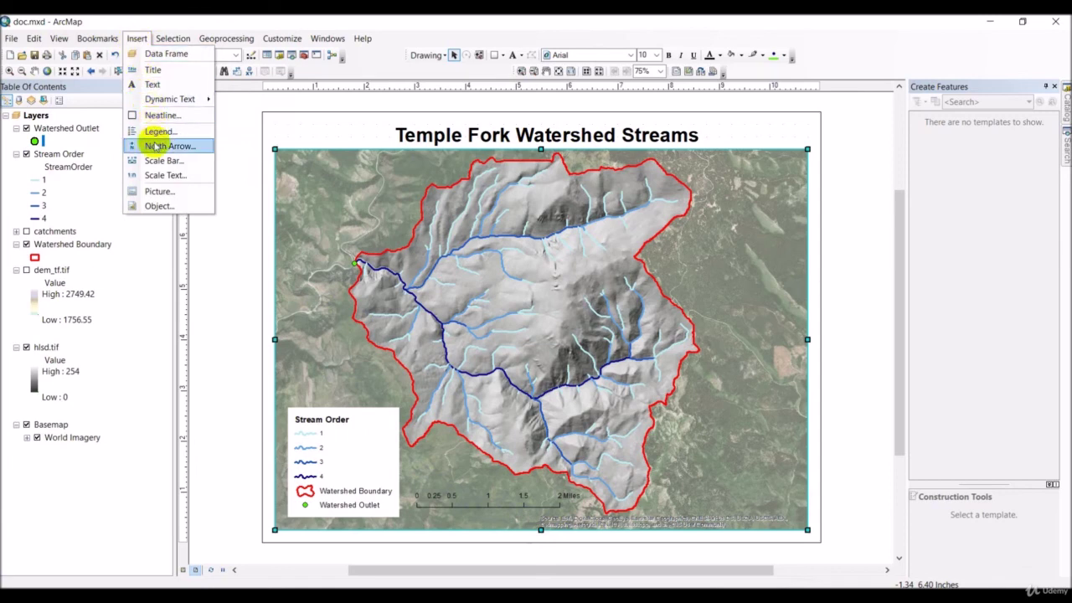
click(155, 146)
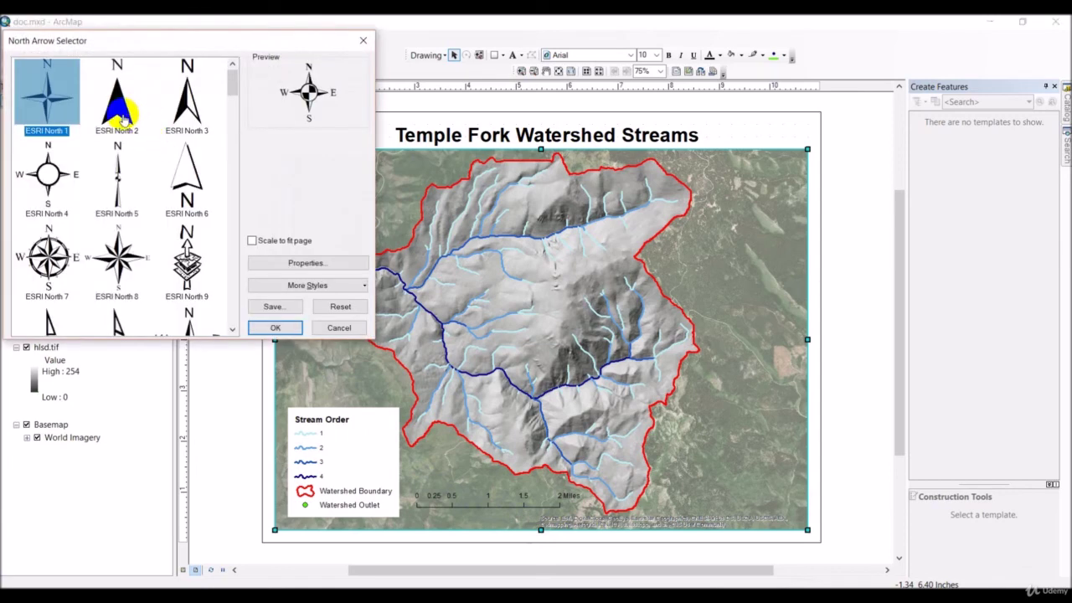
click(123, 118)
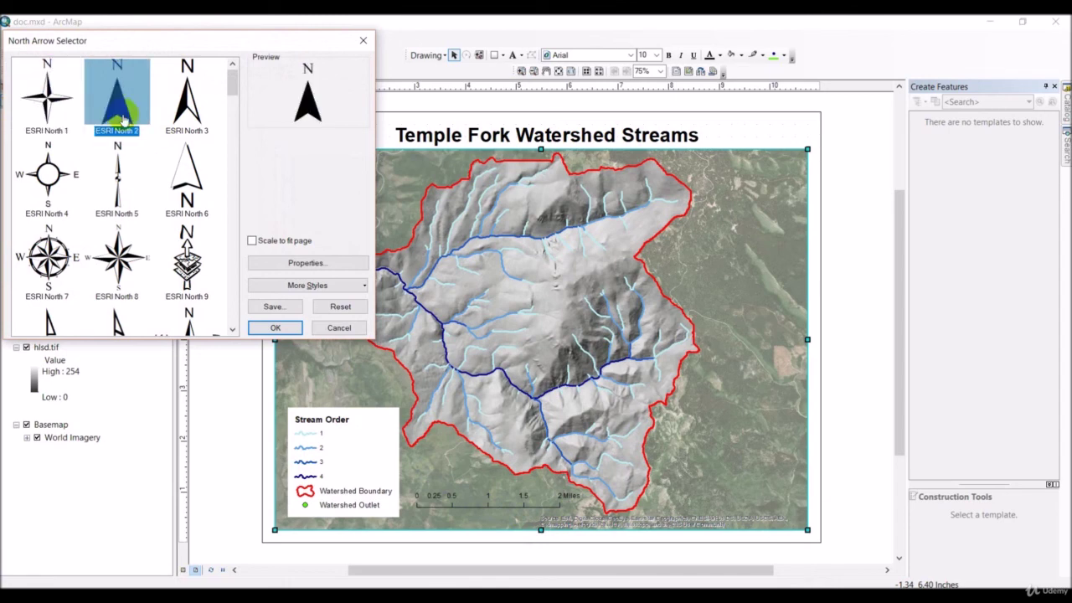
click(285, 327)
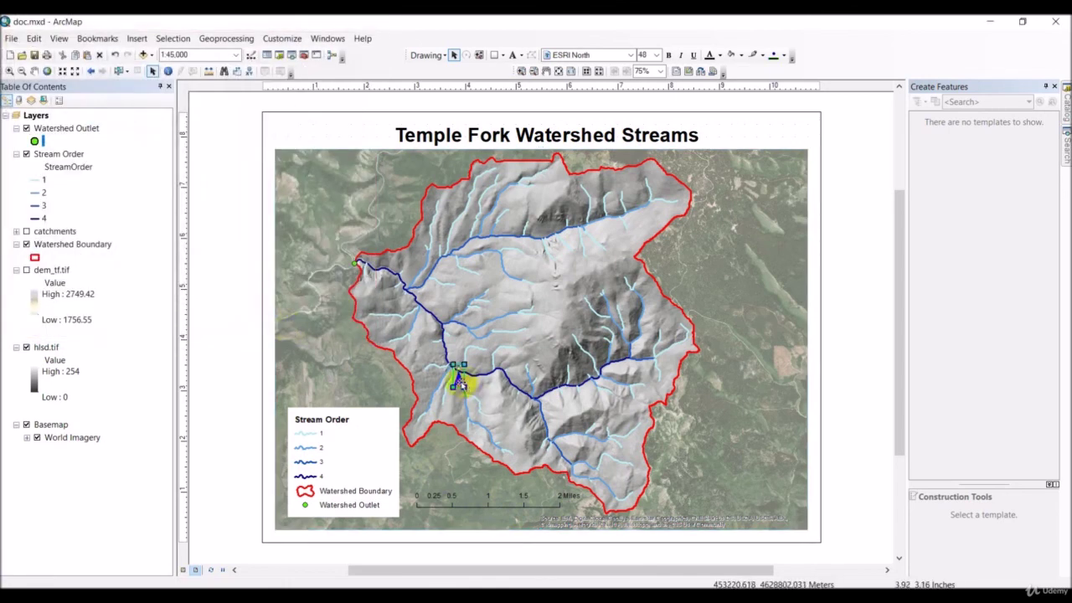
drag(460, 383, 390, 437)
click(325, 372)
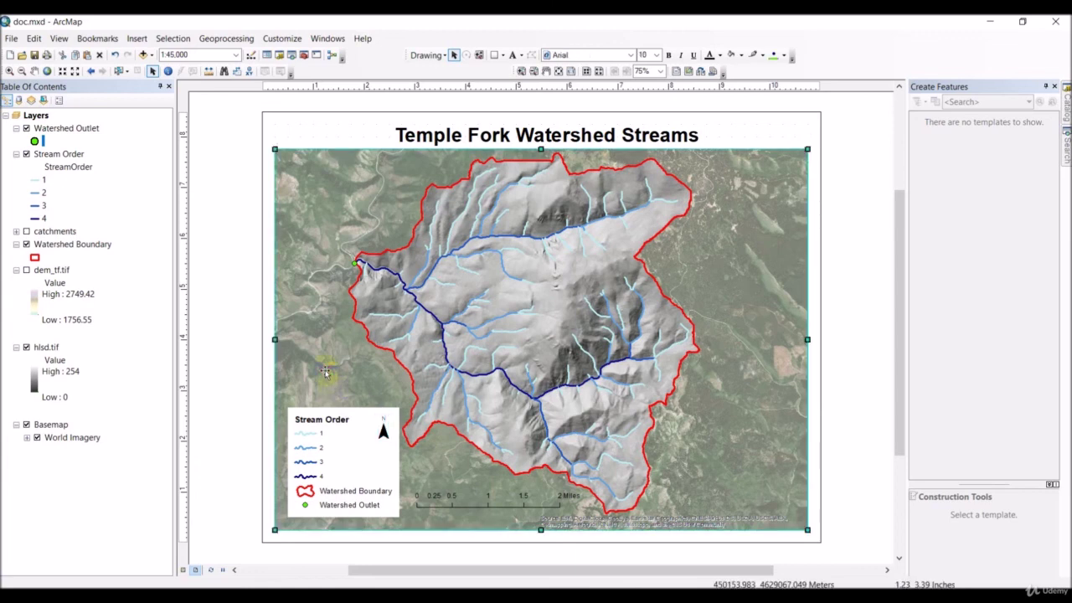
click(821, 393)
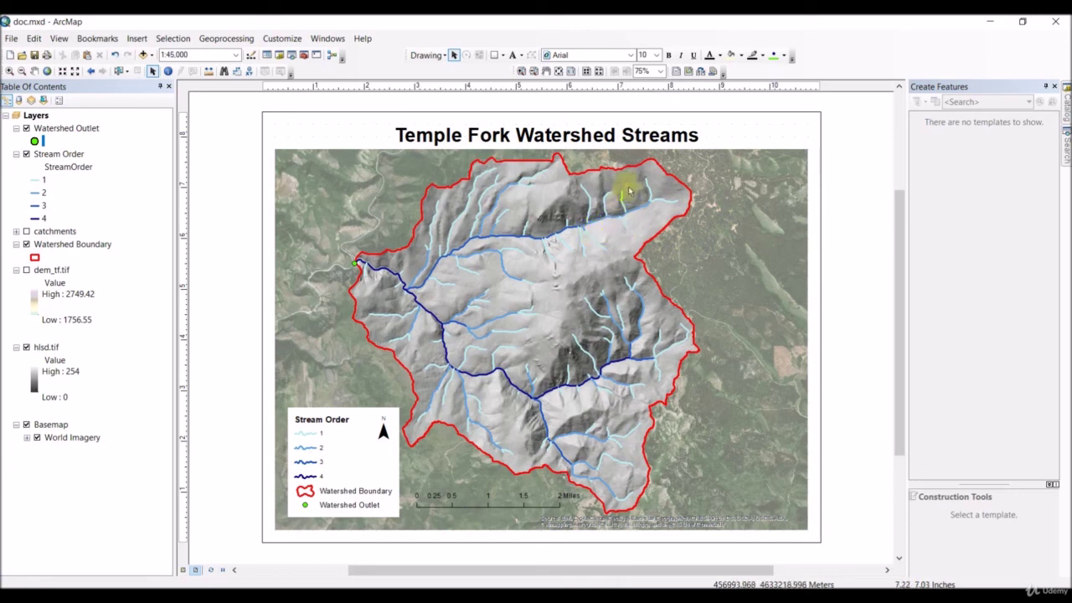
click(590, 219)
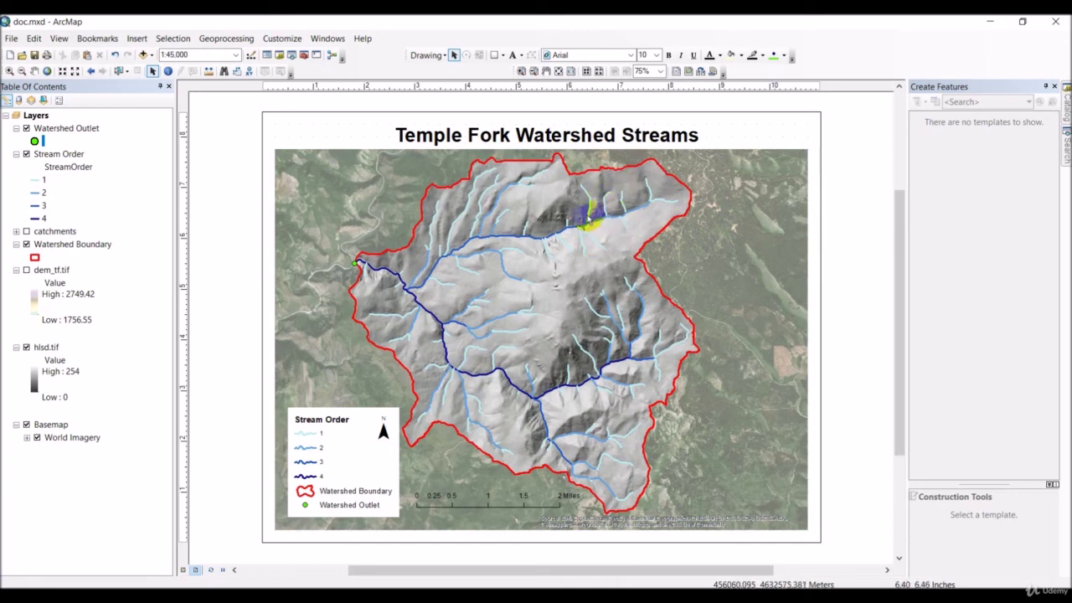